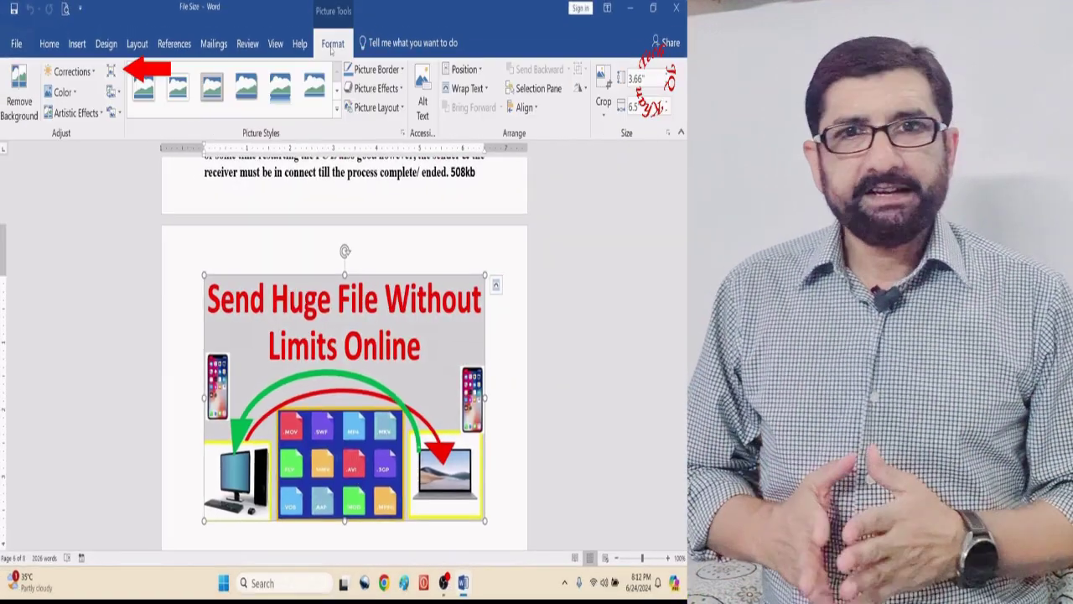
Compress all pictures in the document, not just the selected one.
click(110, 71)
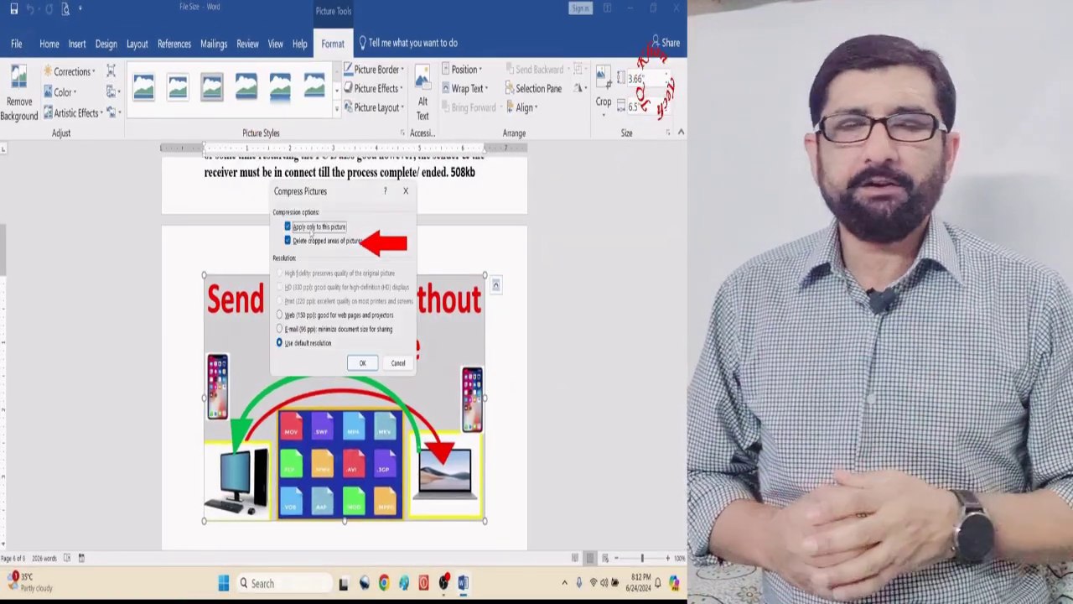
click(288, 226)
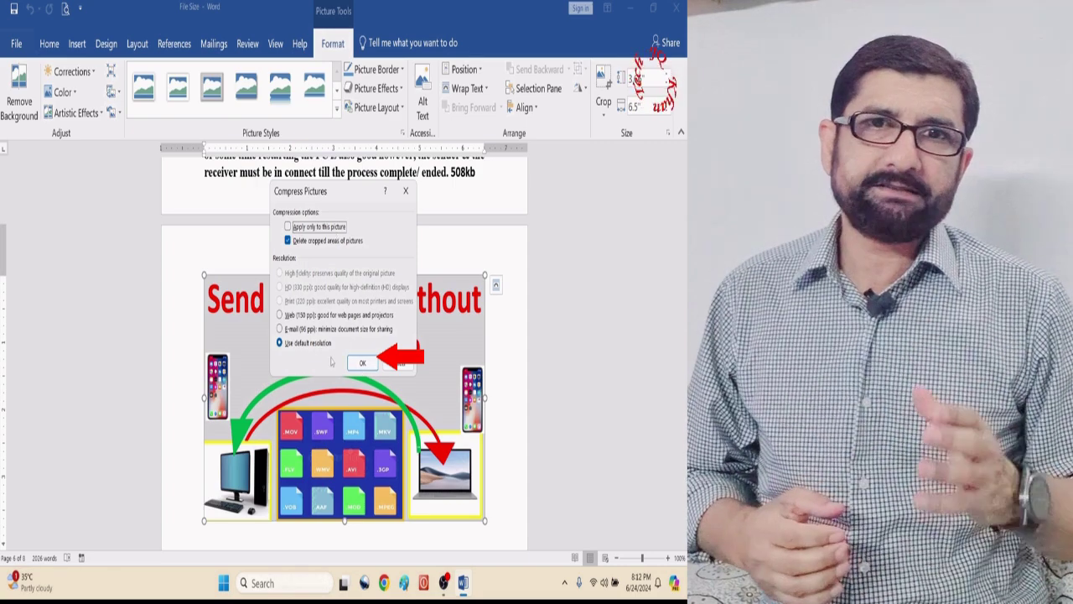
click(362, 362)
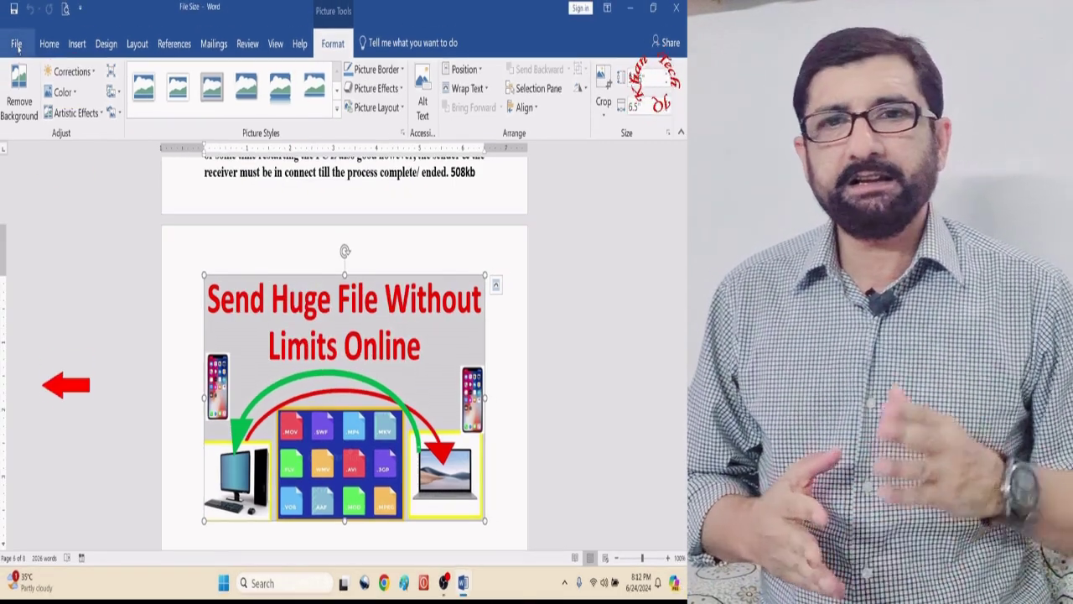
Discard image editing data at a 96 ppi default resolution, then ZIP the desktop file.
click(16, 43)
click(20, 418)
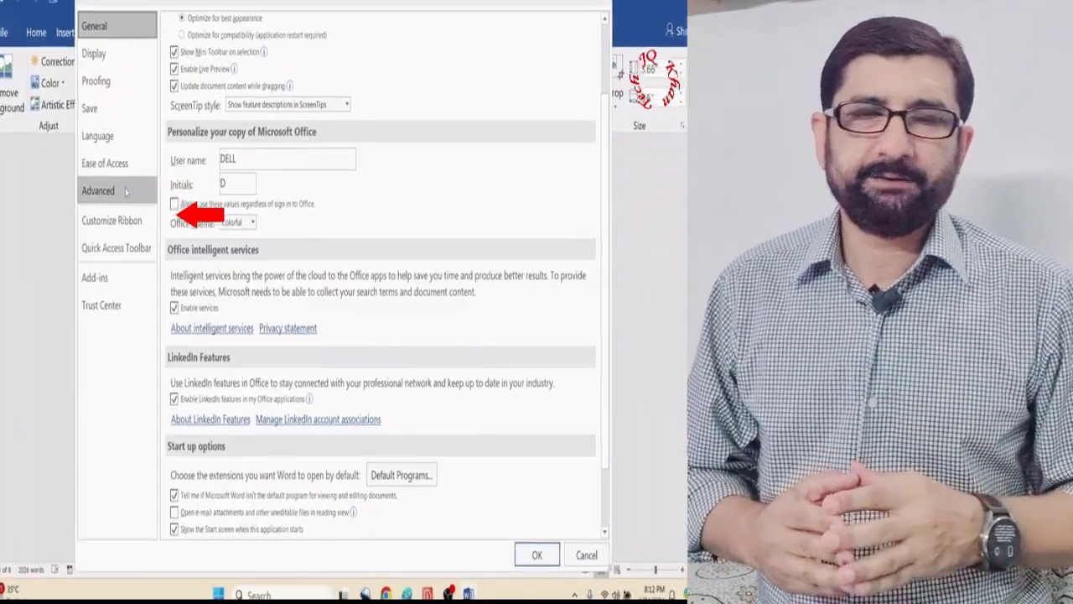
click(126, 192)
scroll(336, 277, down, 10)
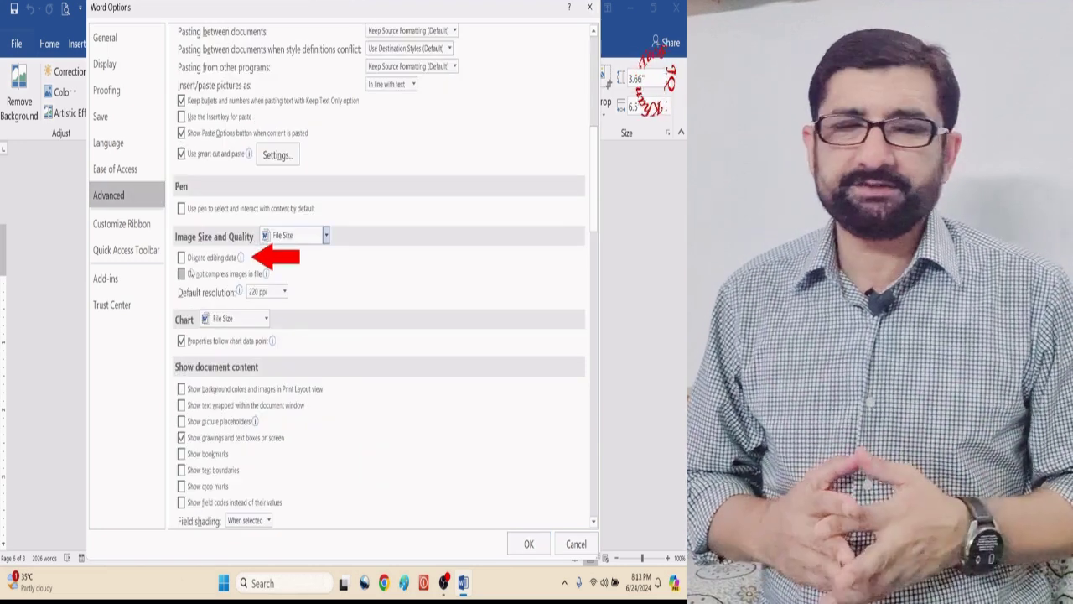
click(181, 258)
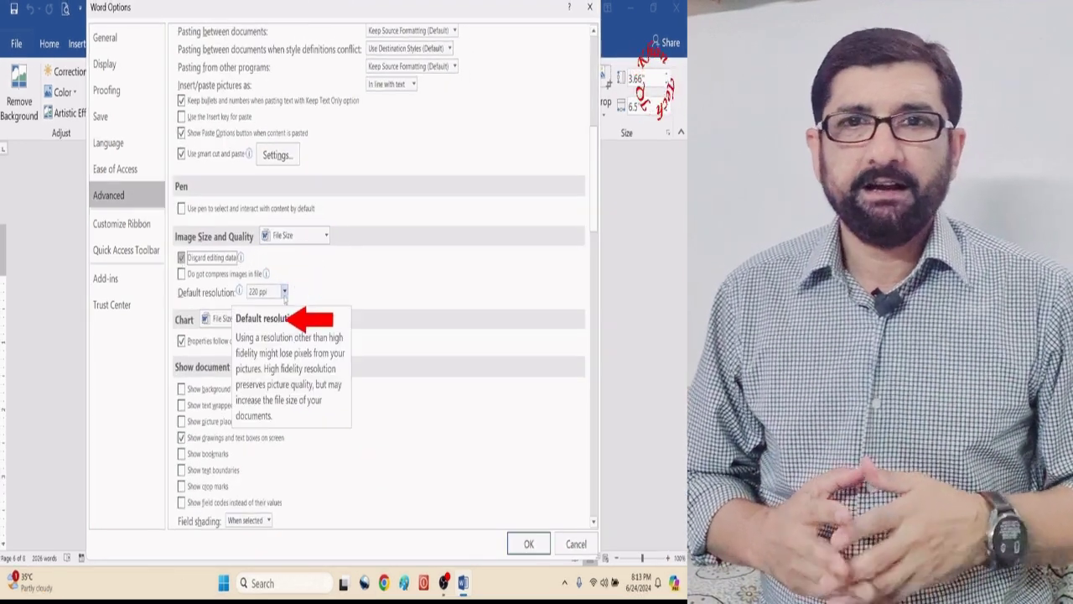
click(284, 291)
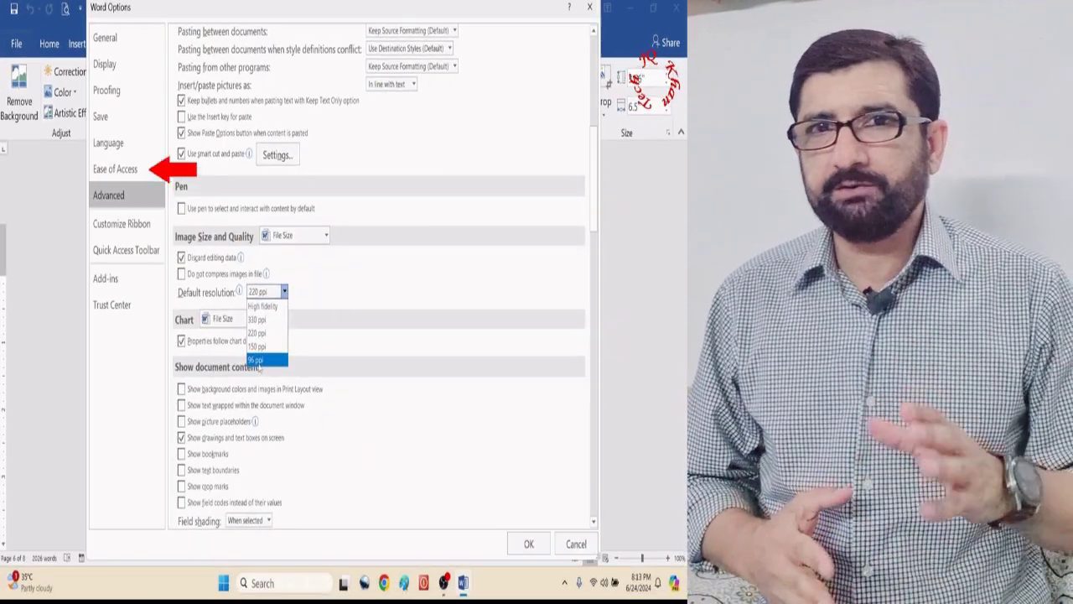
click(256, 360)
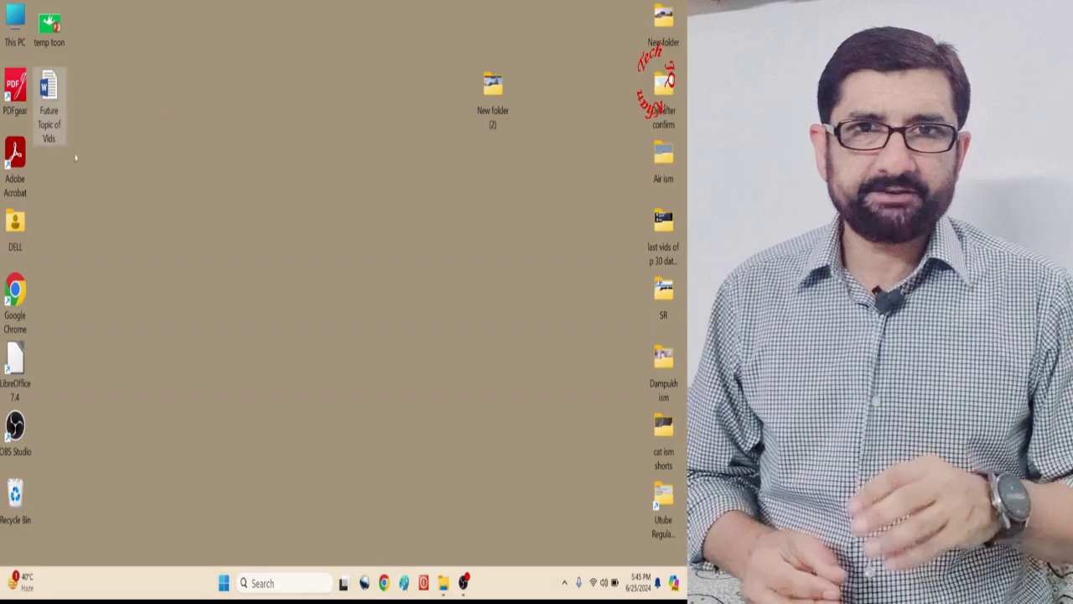
right_click(49, 88)
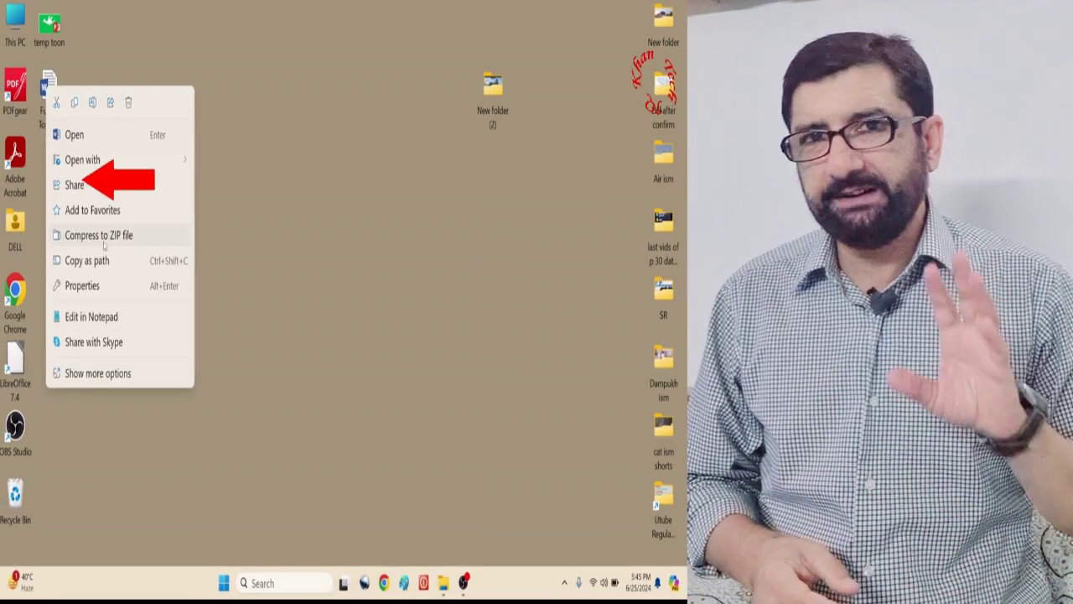
click(103, 235)
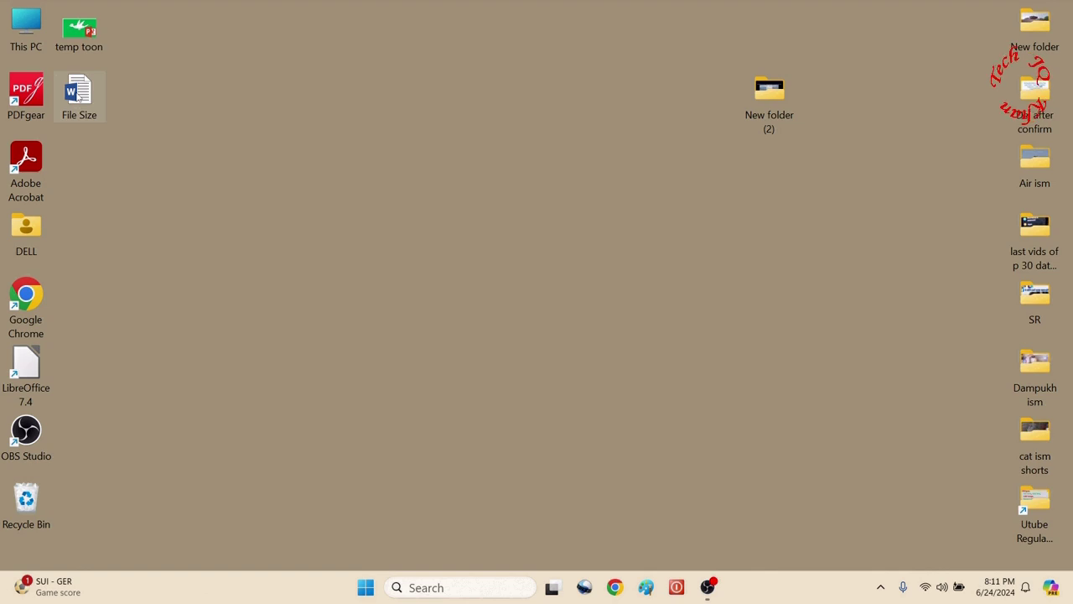
Open the File Size document and scroll through it.
double_click(80, 97)
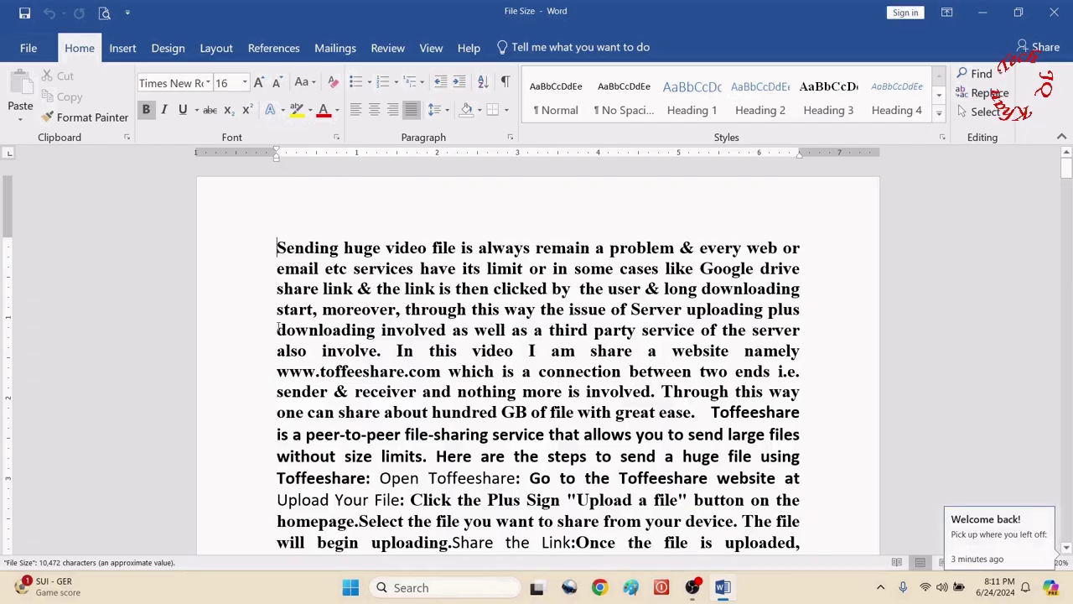
ctrl+scroll(274, 331, down, 4)
ctrl+scroll(274, 331, down, 2)
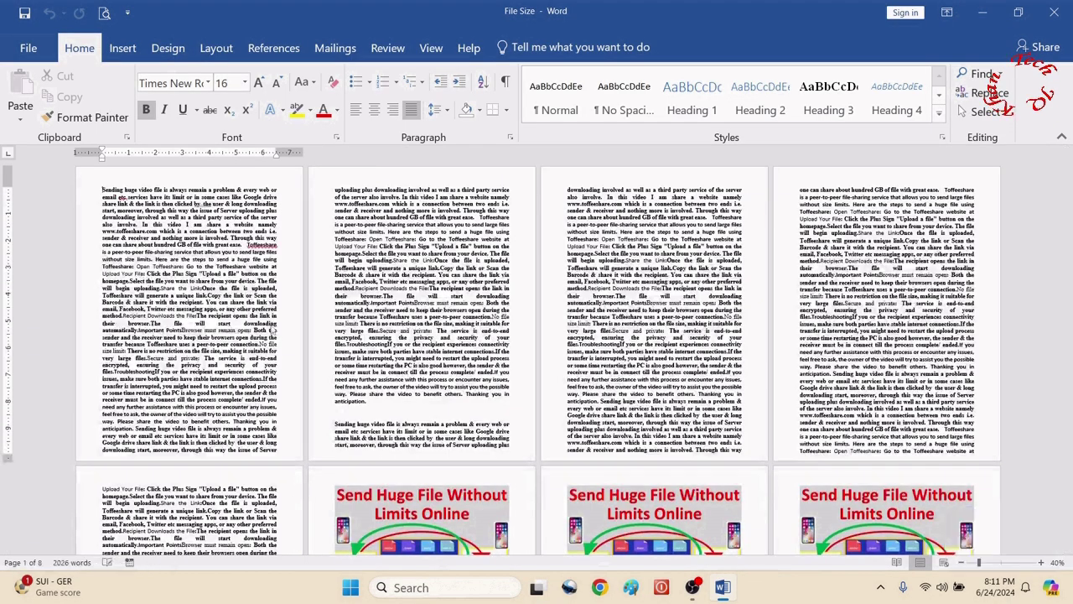
scroll(274, 331, down, 2)
scroll(274, 331, down, 2)
Check the File Size document's properties on the desktop, showing 505 KB, then close them.
key(super+d)
right_click(74, 89)
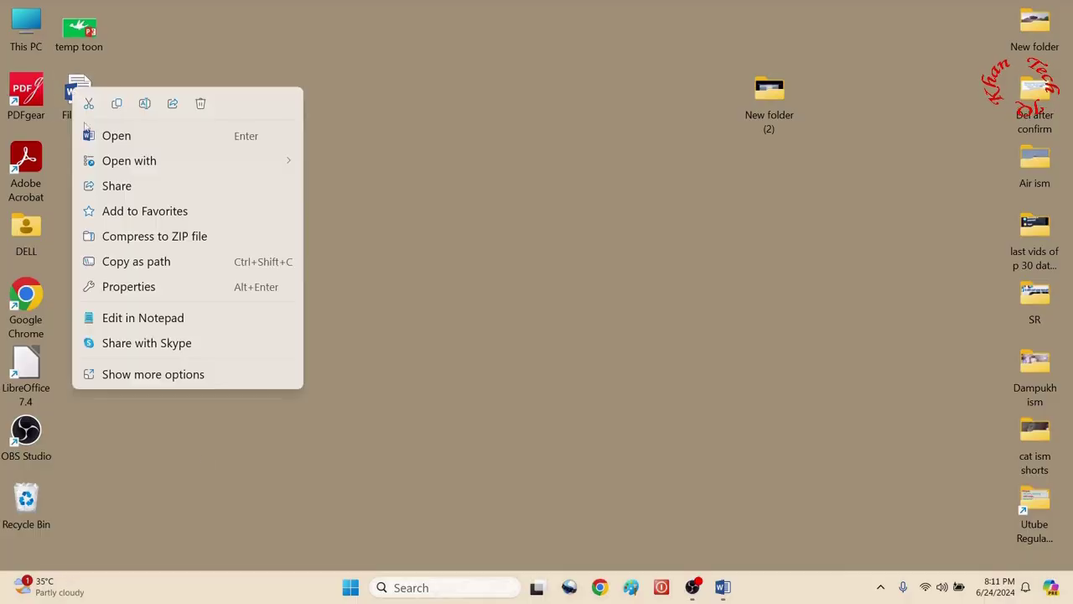
click(203, 378)
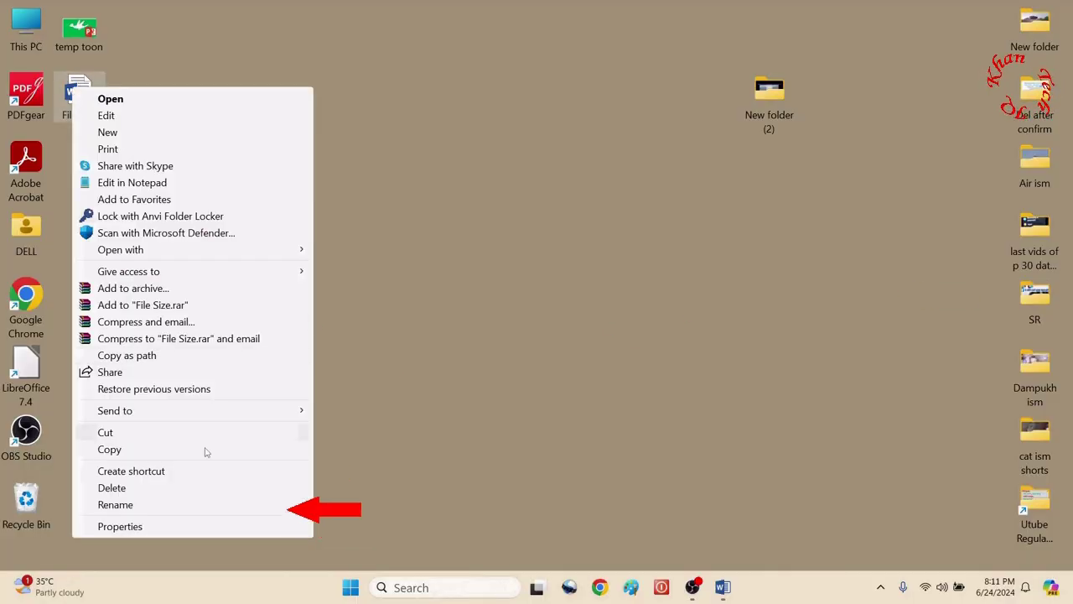
click(194, 527)
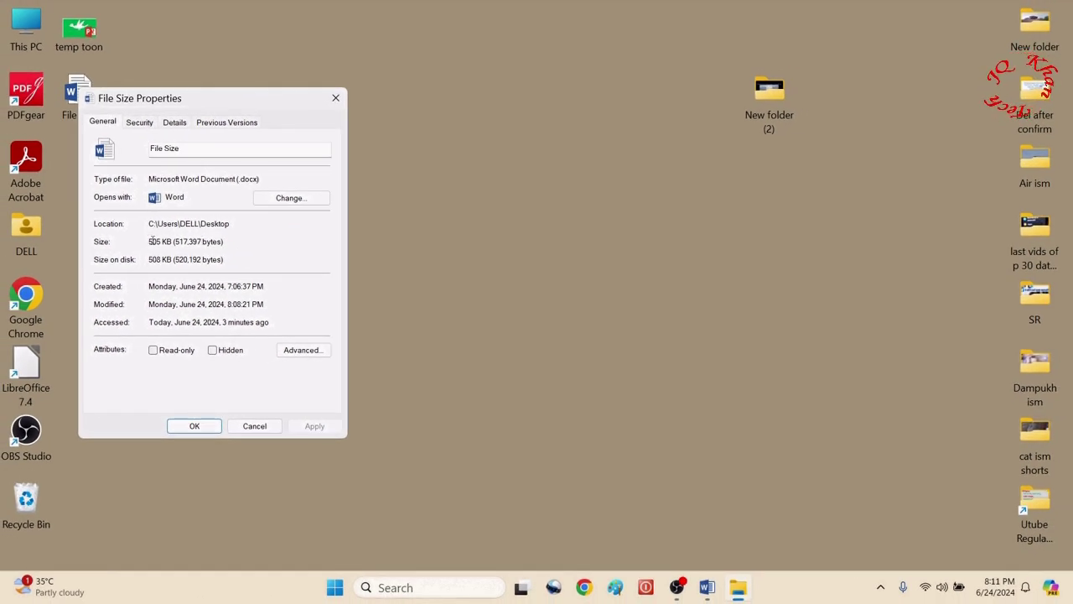
key(Escape)
Compress every picture, starting from the Send Huge File image, with cropped areas deleted.
click(722, 597)
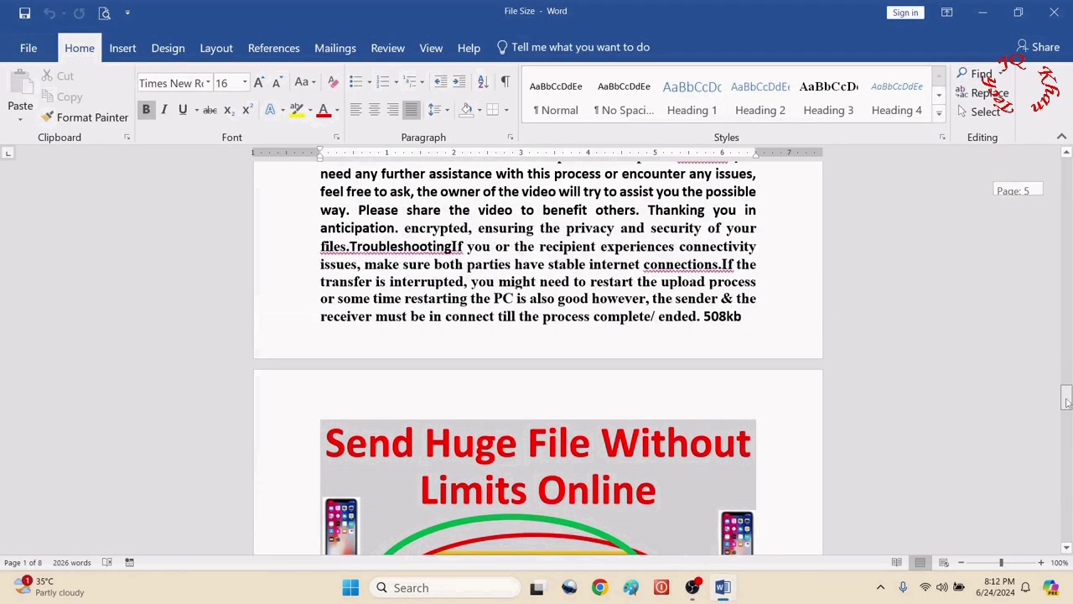
scroll(553, 478, down, 3)
click(554, 478)
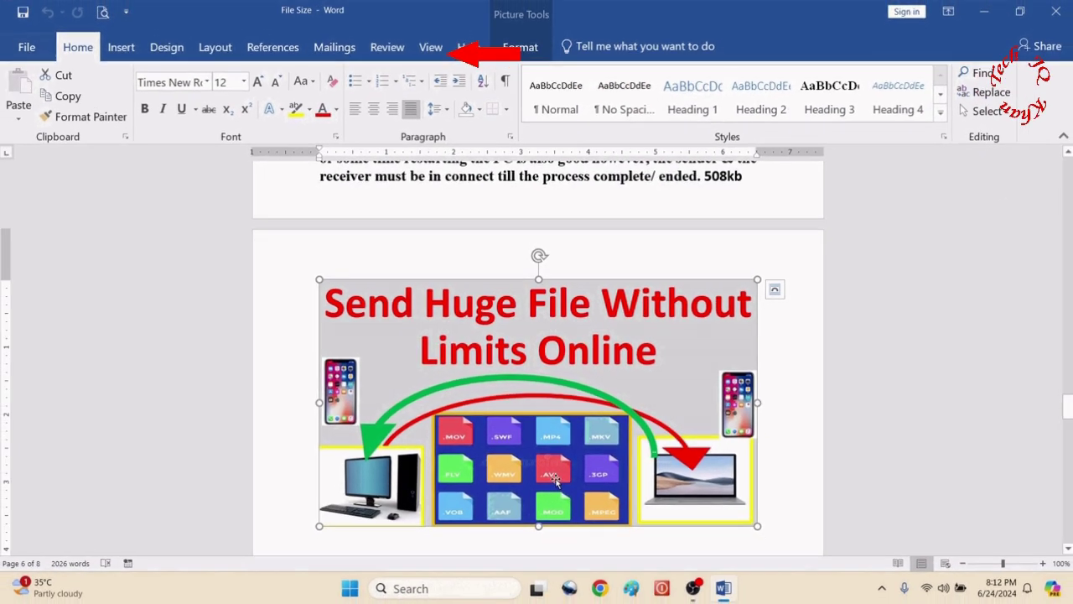
click(519, 50)
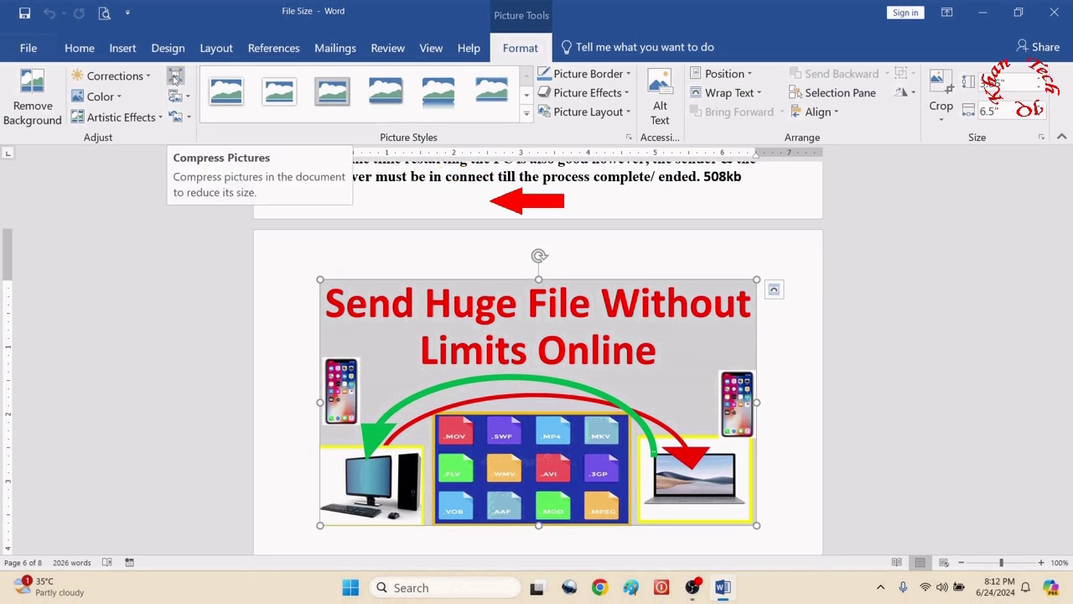
click(174, 77)
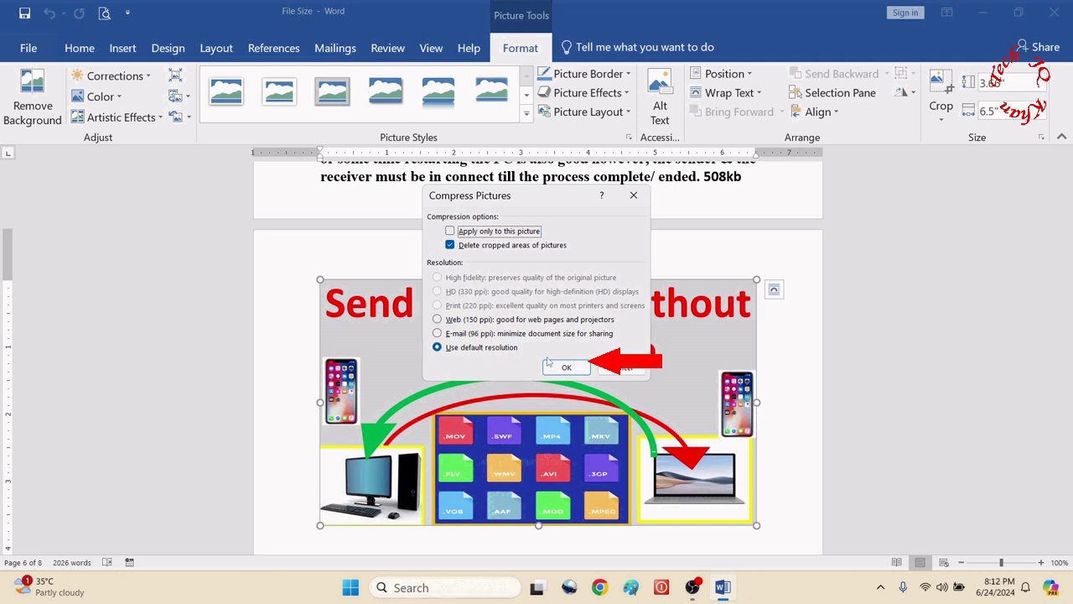
click(564, 367)
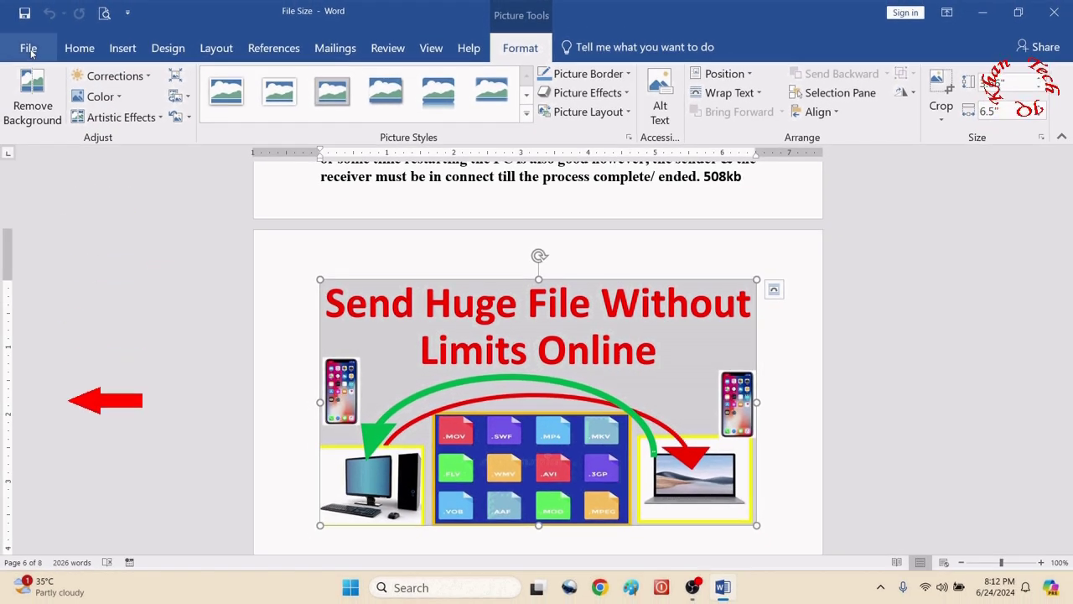
click(30, 50)
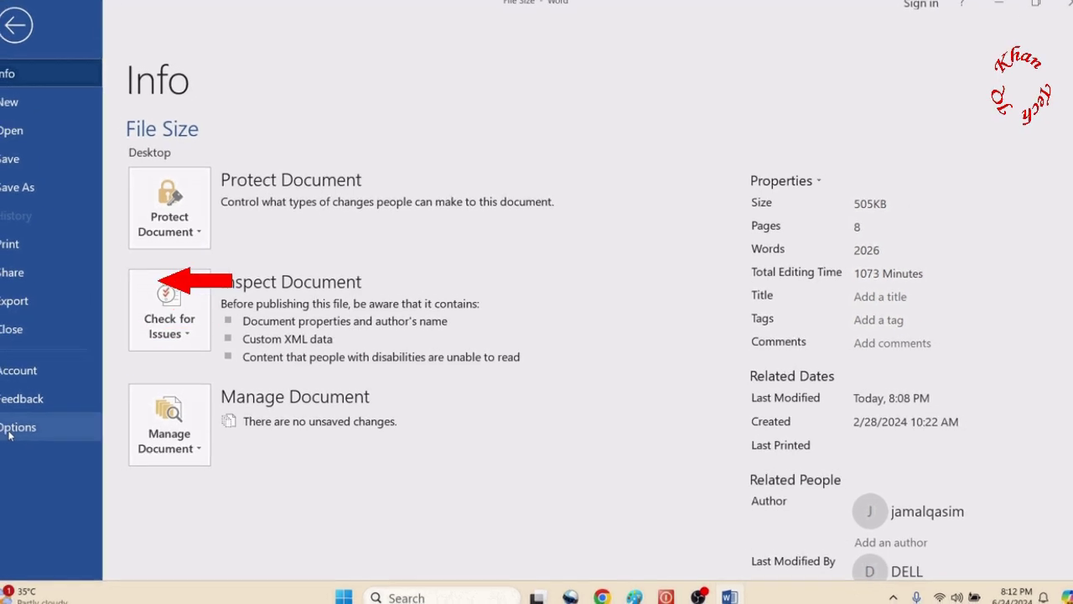
In Advanced options, discard image editing data, set 96 ppi default resolution, and confirm.
click(10, 429)
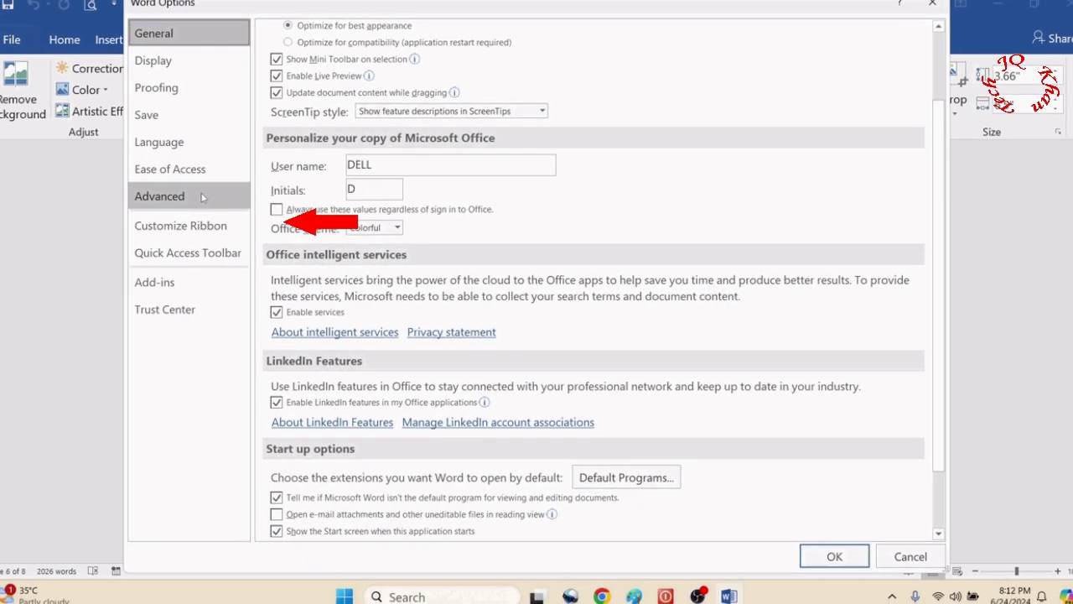
click(202, 196)
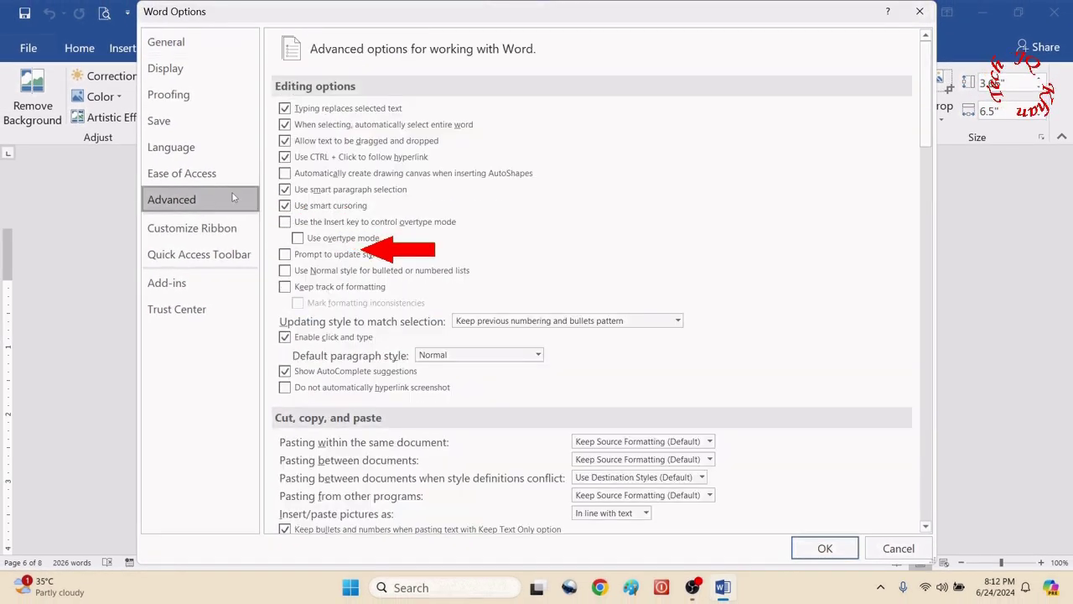
scroll(868, 187, down, 5)
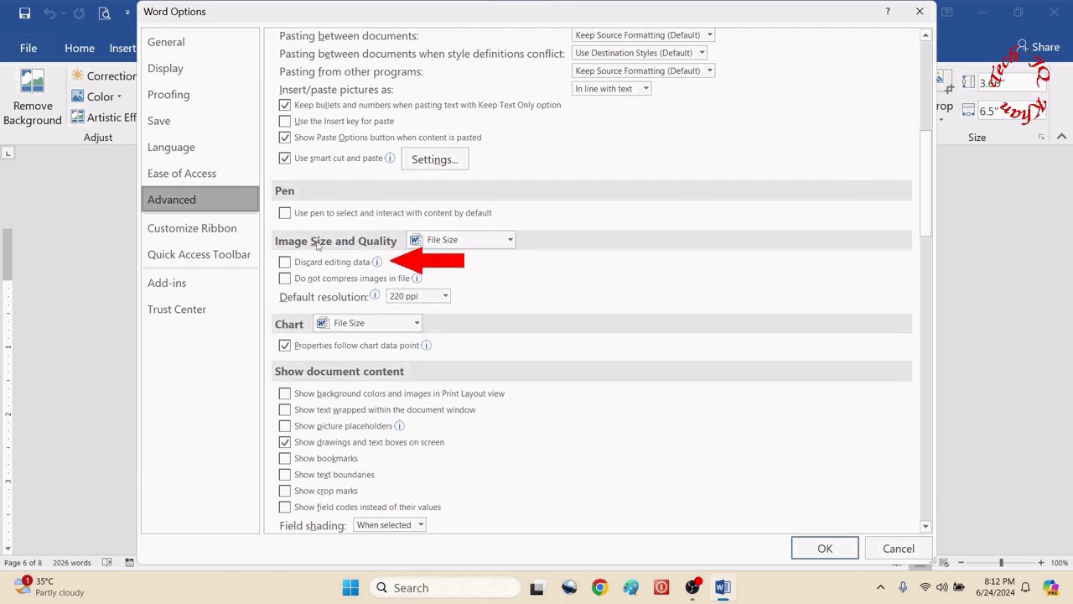
click(302, 277)
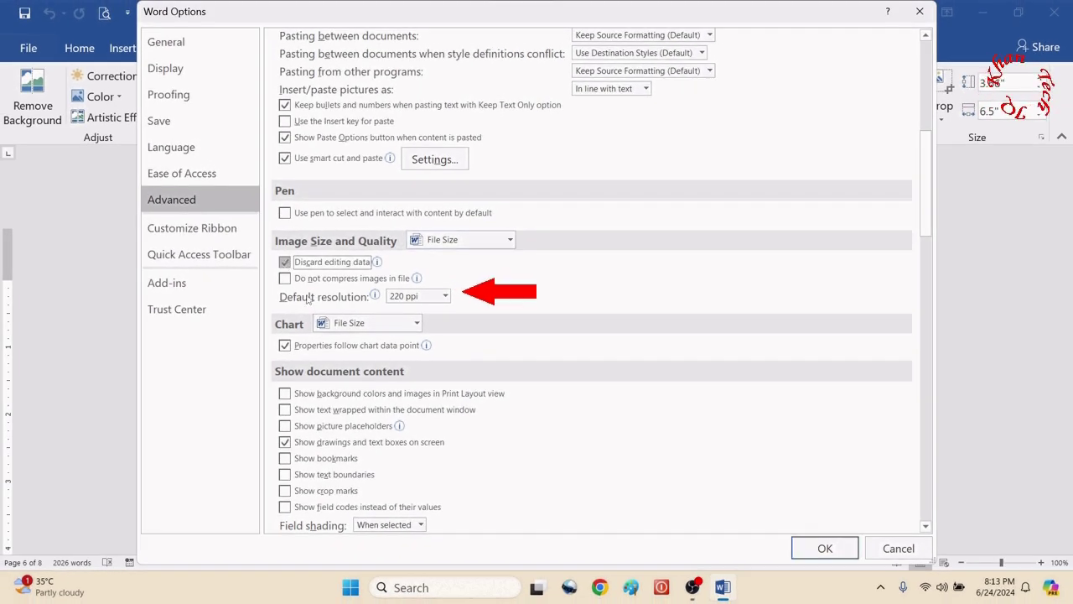
mouse_move(418, 295)
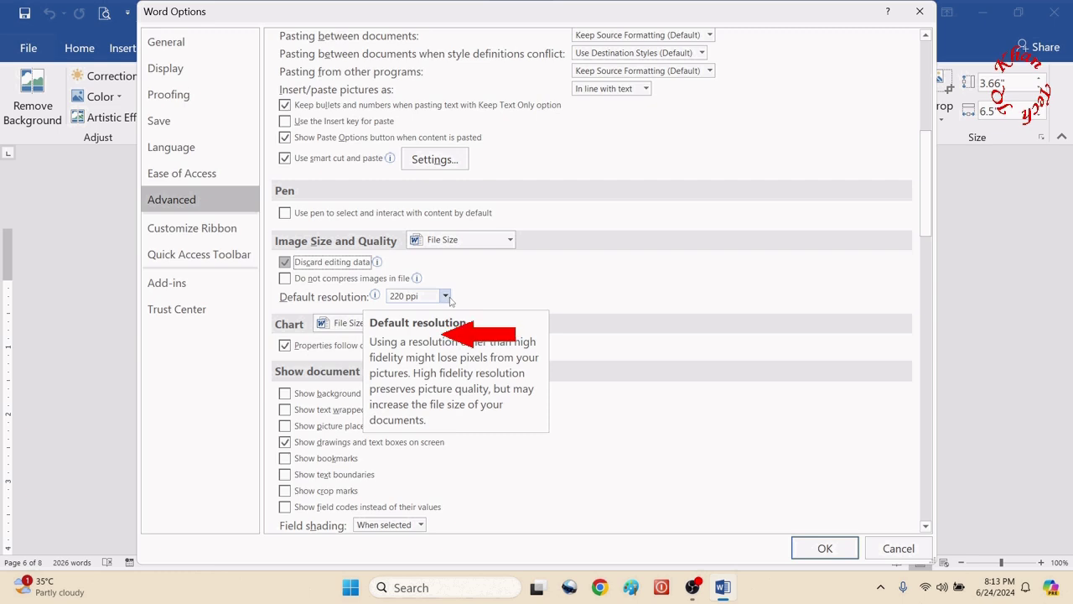
click(446, 299)
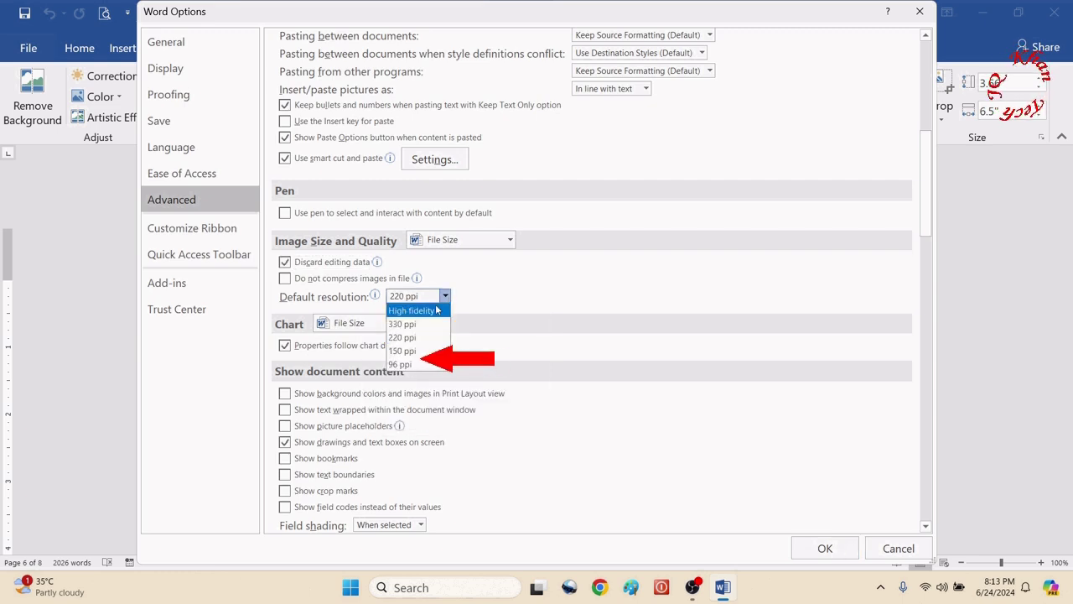
click(407, 366)
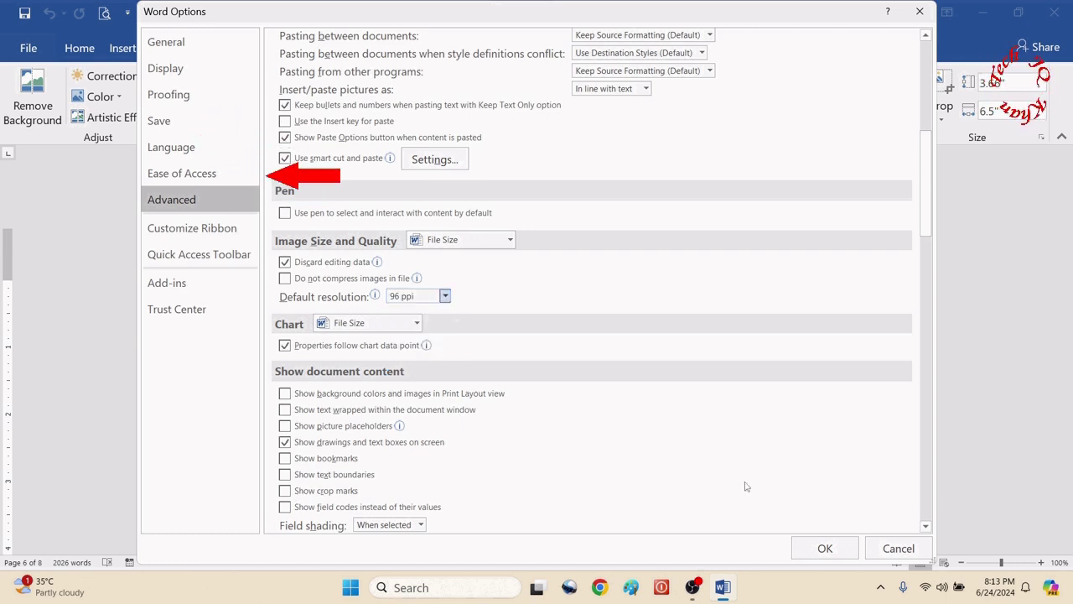
click(161, 122)
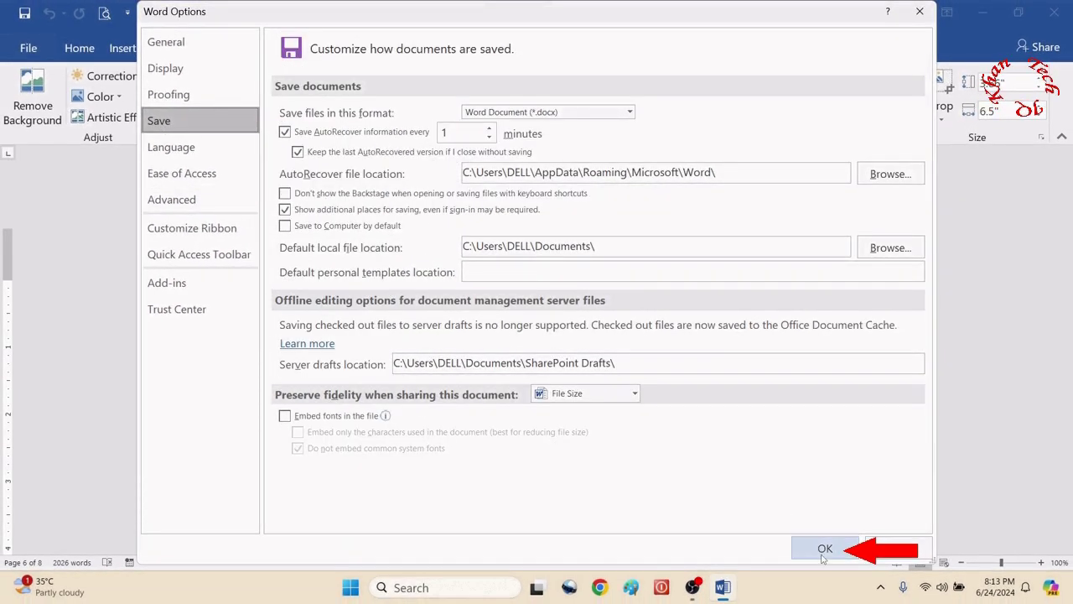
click(824, 549)
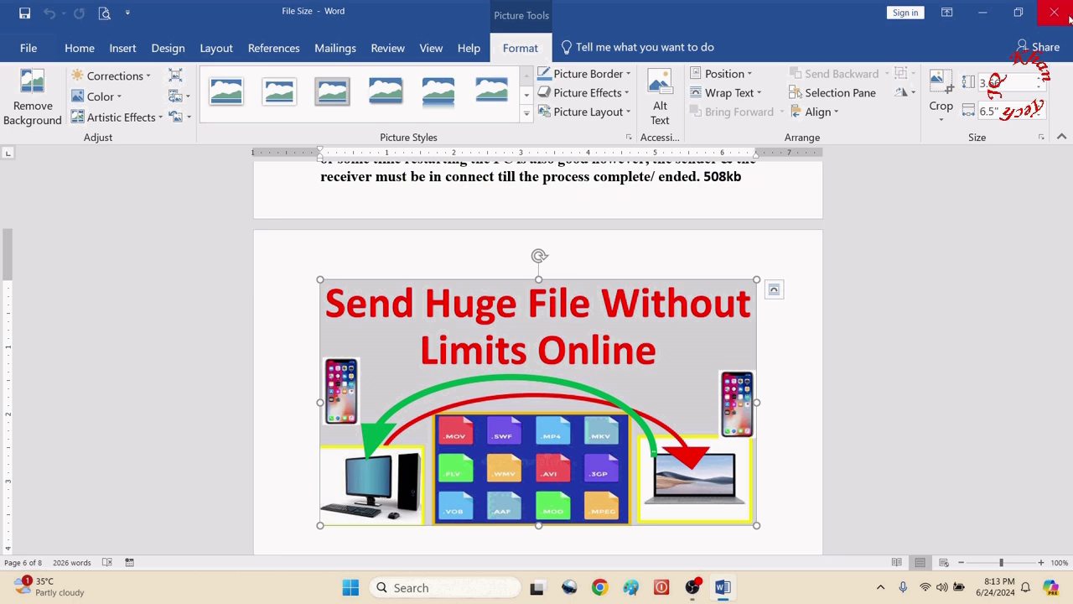
Close Word and view the File Size document's properties, now showing 188 KB.
click(1053, 12)
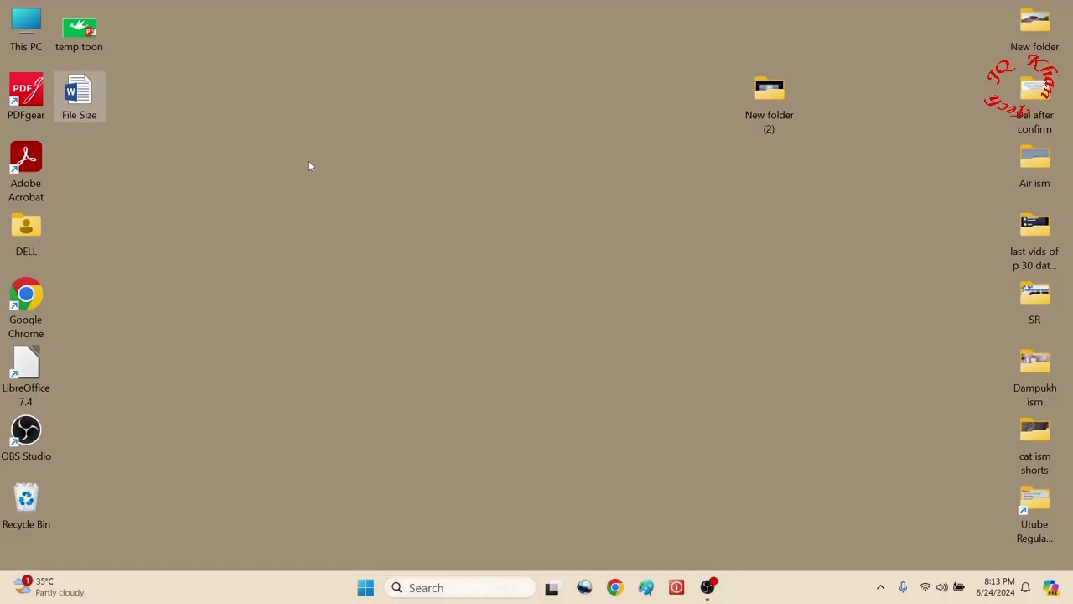
right_click(304, 167)
click(211, 208)
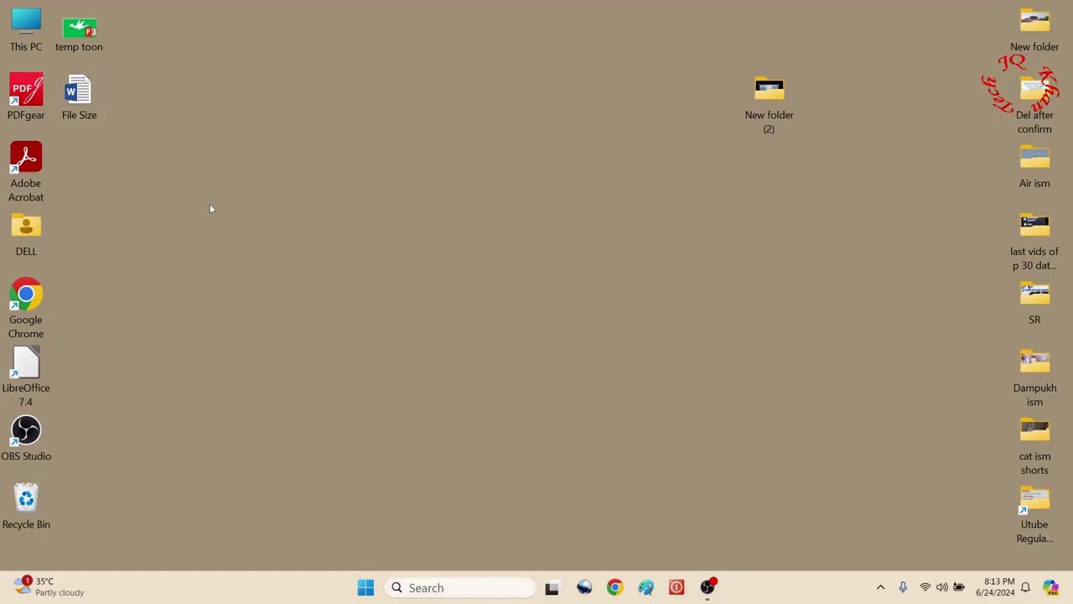
right_click(76, 92)
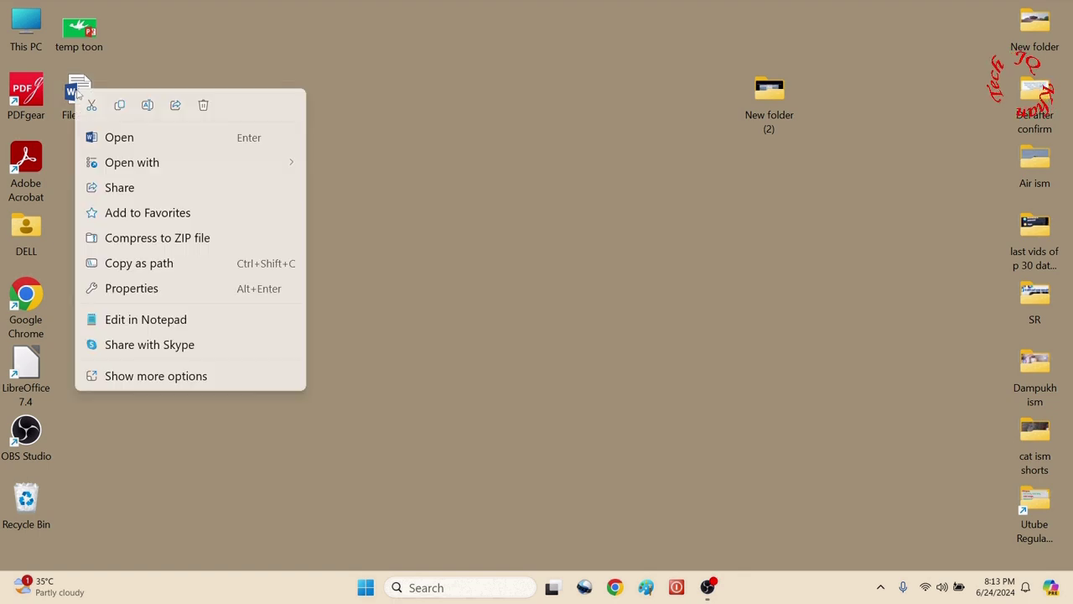
click(199, 379)
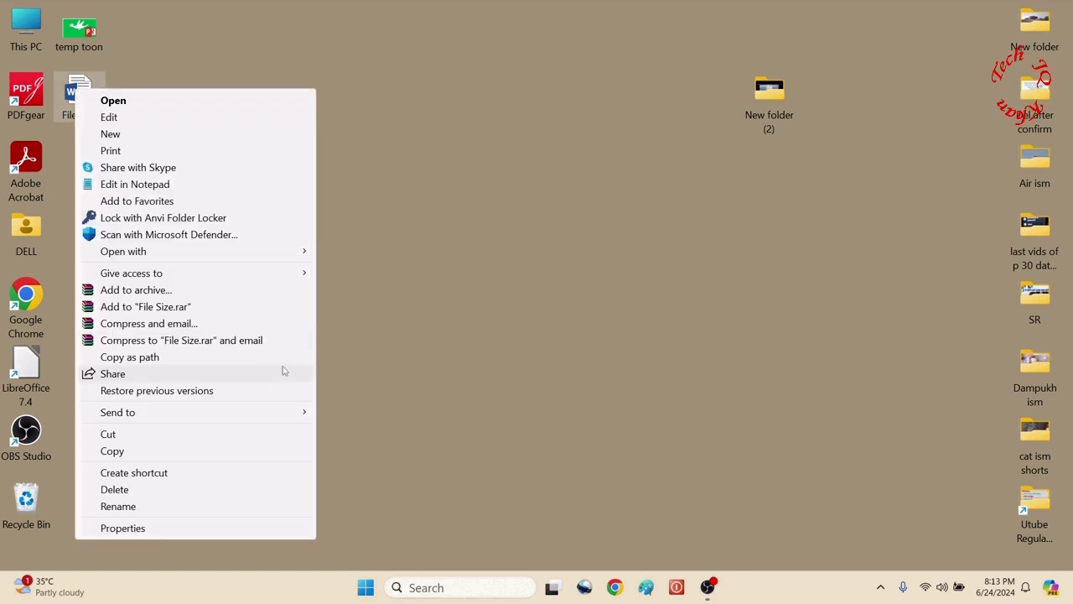
click(210, 527)
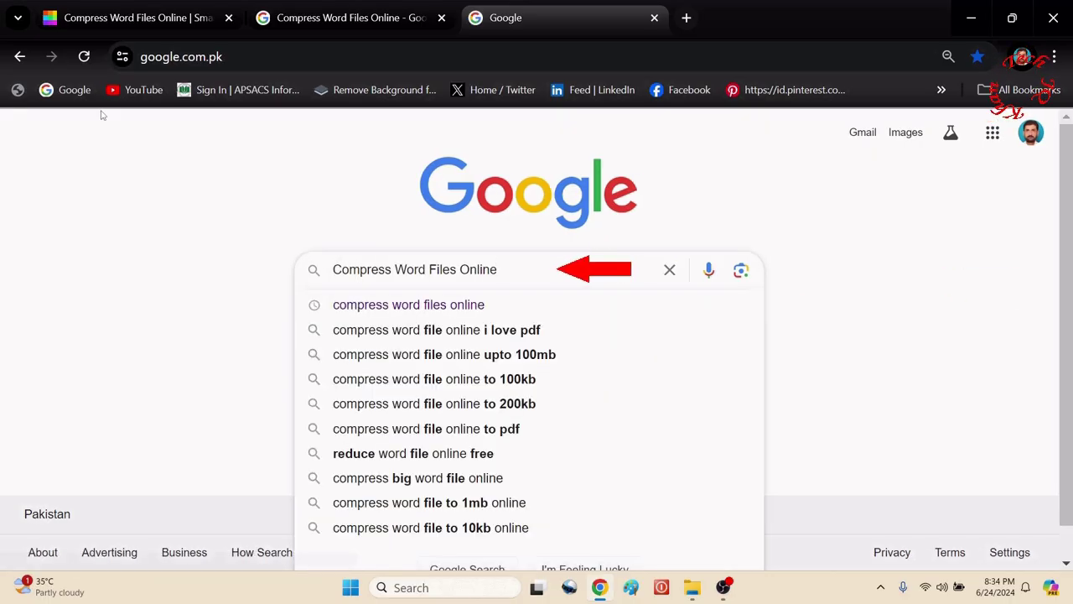
Search Google for compressing Word files online and open Smallpdf's Compress Word Files Online article.
key(Return)
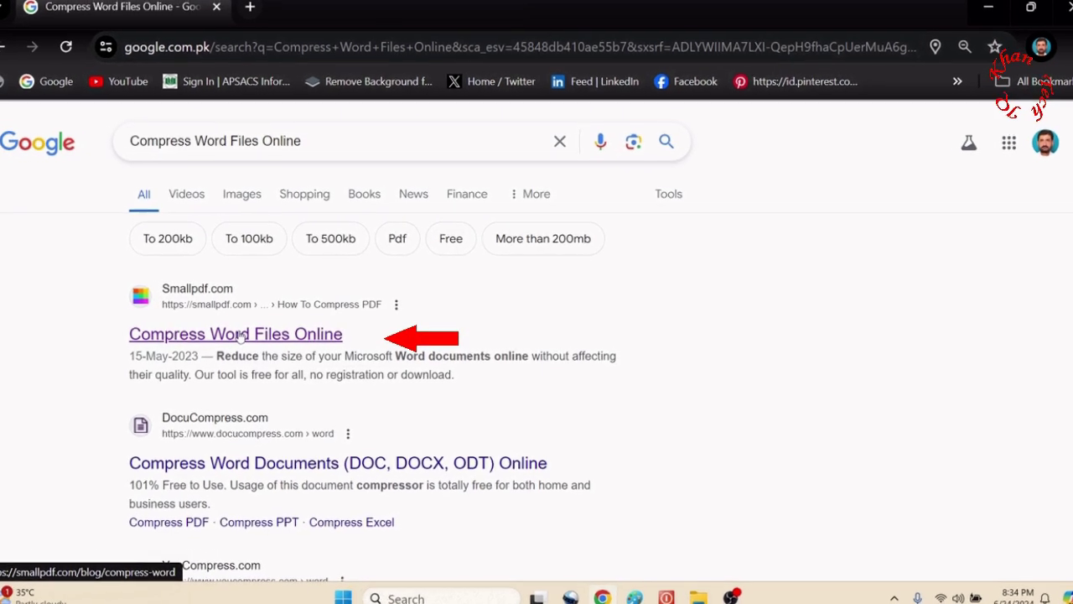
click(251, 333)
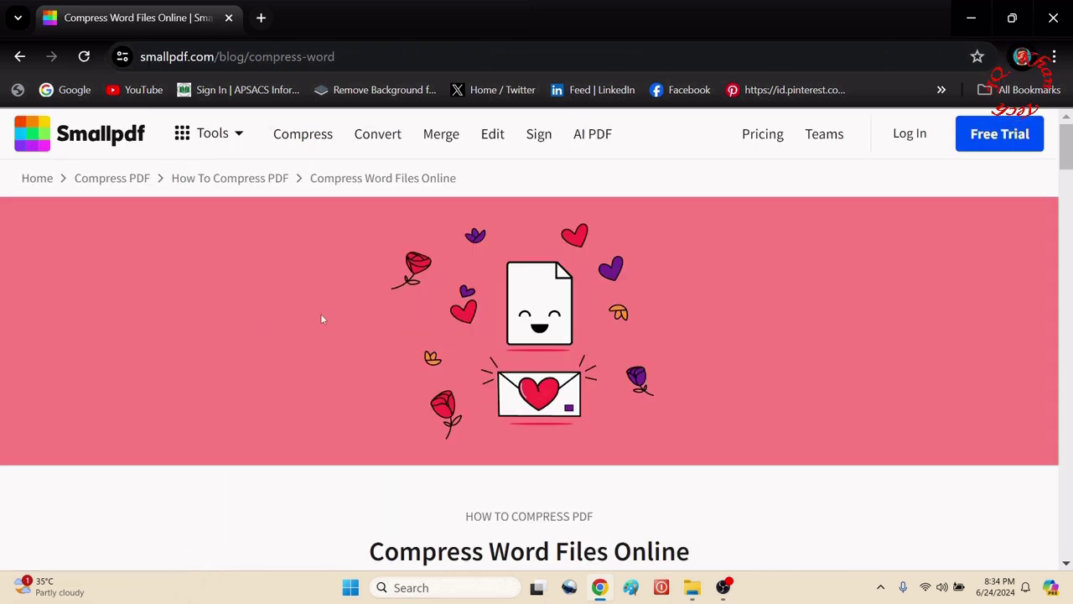
click(262, 57)
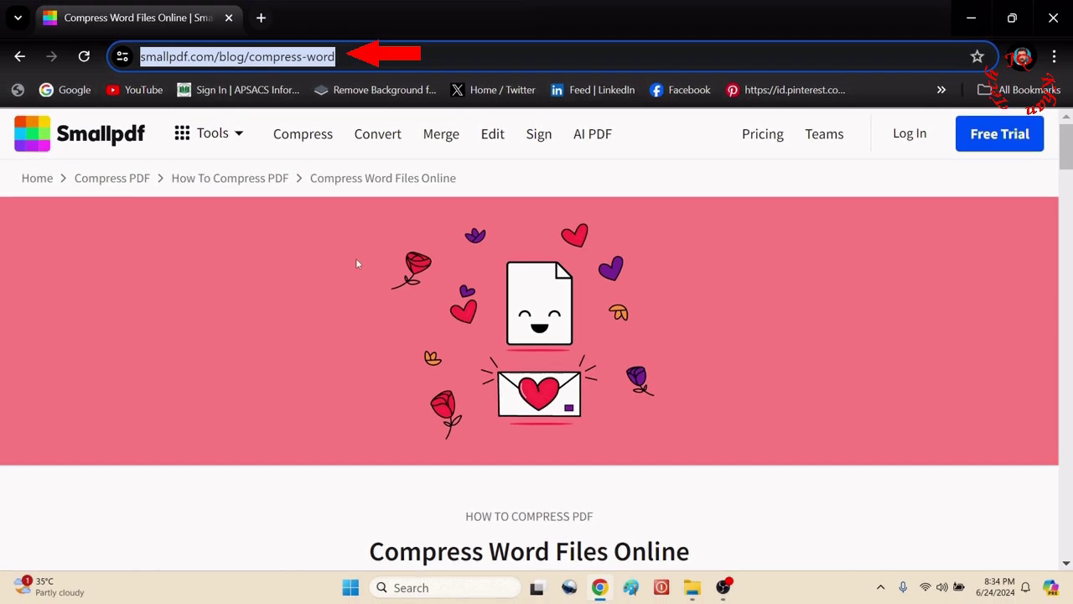
click(403, 54)
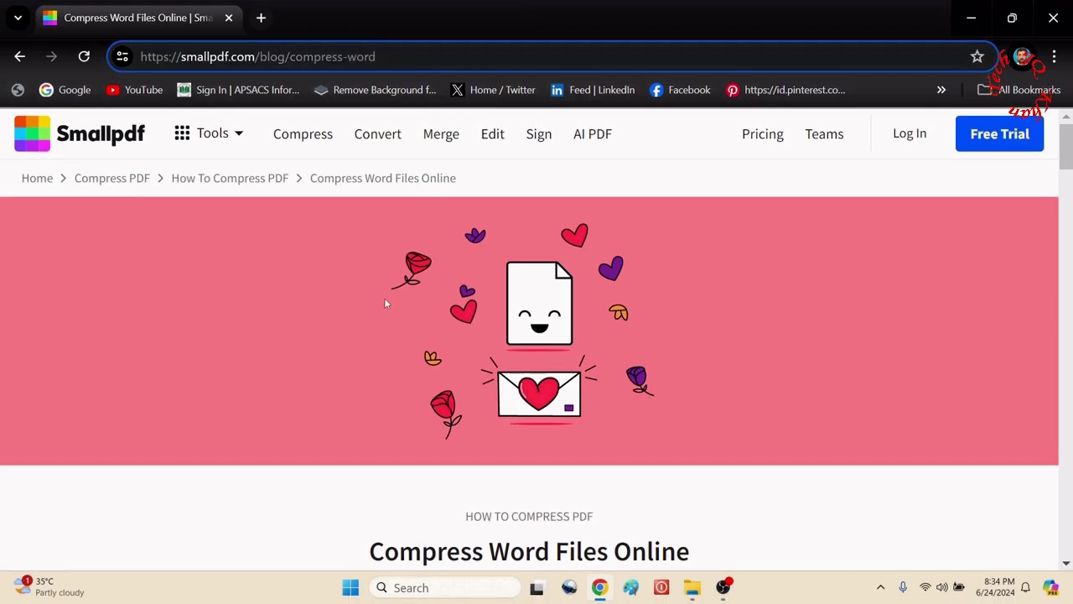
scroll(384, 298, down, 3)
scroll(384, 298, up, 2)
Check the File Size document's properties, showing 505 KB, and close them.
right_click(80, 88)
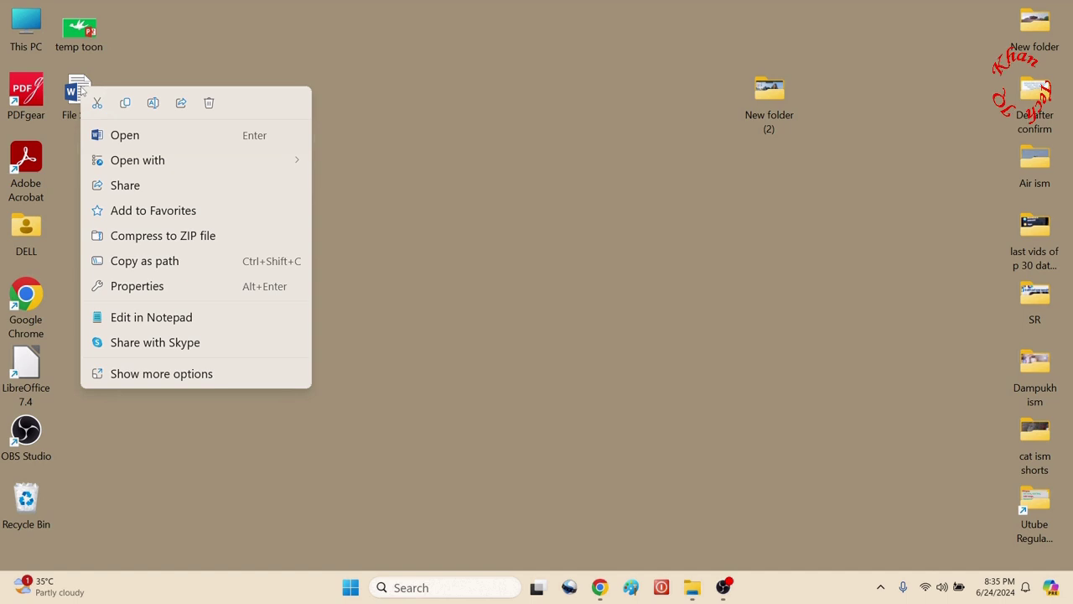
click(191, 374)
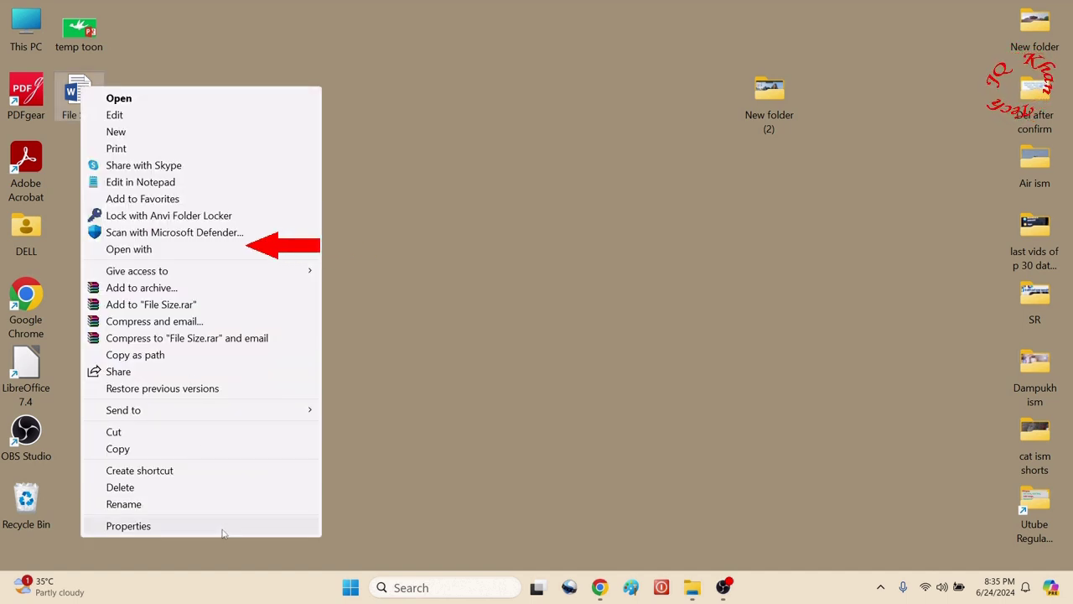
click(223, 526)
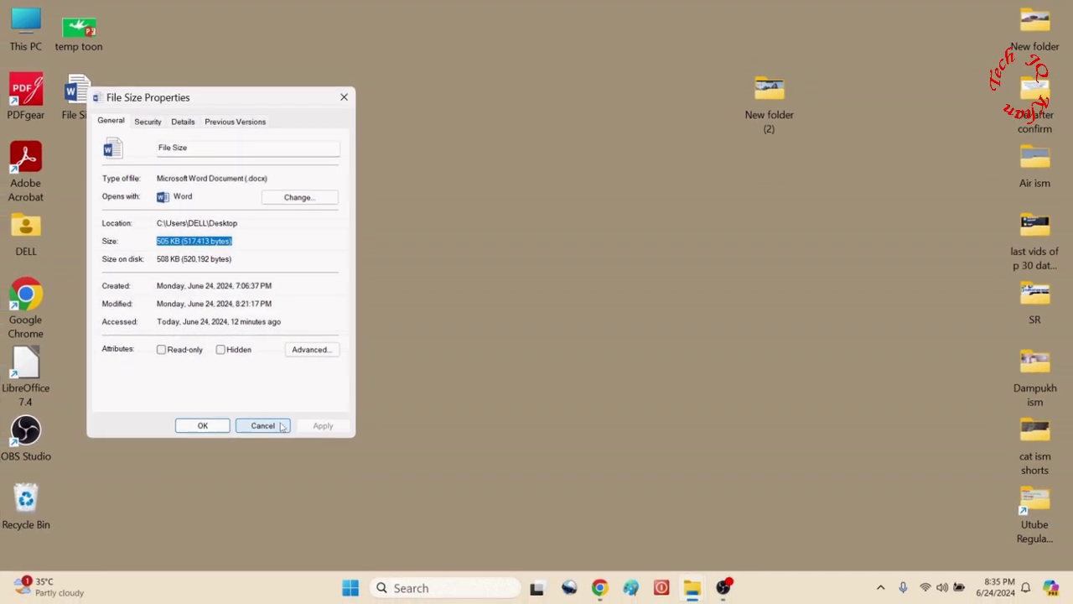
click(273, 431)
Upload File Size.docx from the Desktop to Smallpdf's Word compressor and choose Strong compression.
scroll(460, 409, down, 4)
scroll(459, 409, down, 4)
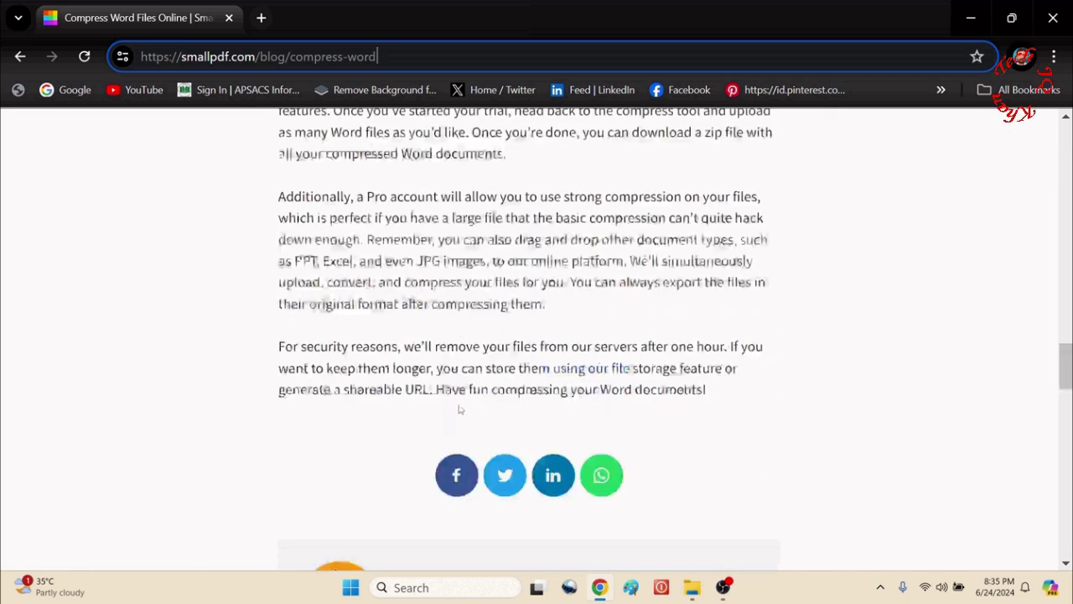
scroll(459, 409, up, 4)
scroll(459, 409, up, 2)
click(525, 328)
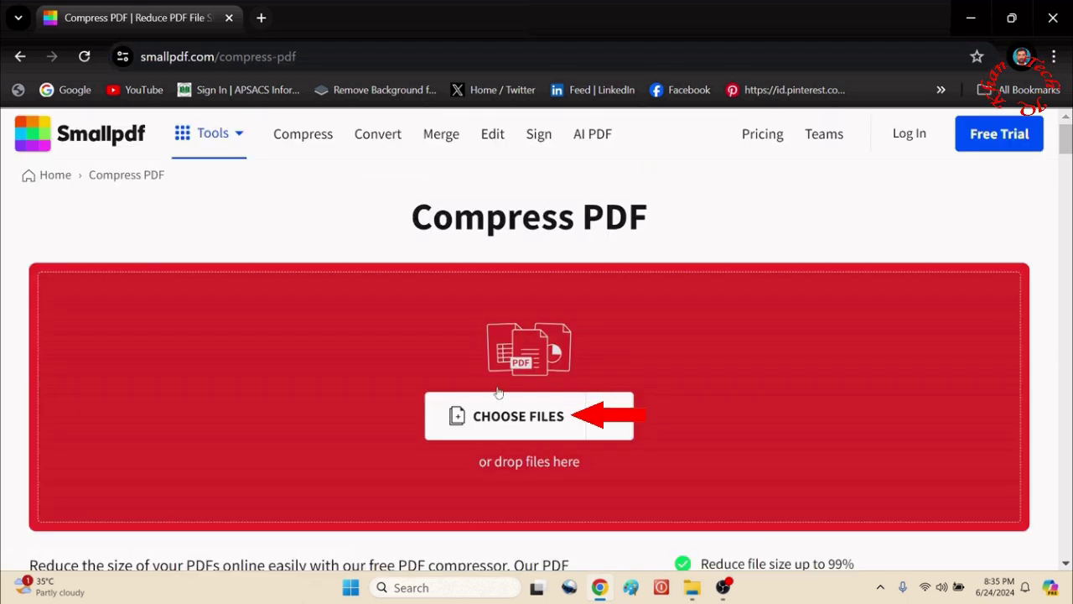
click(537, 417)
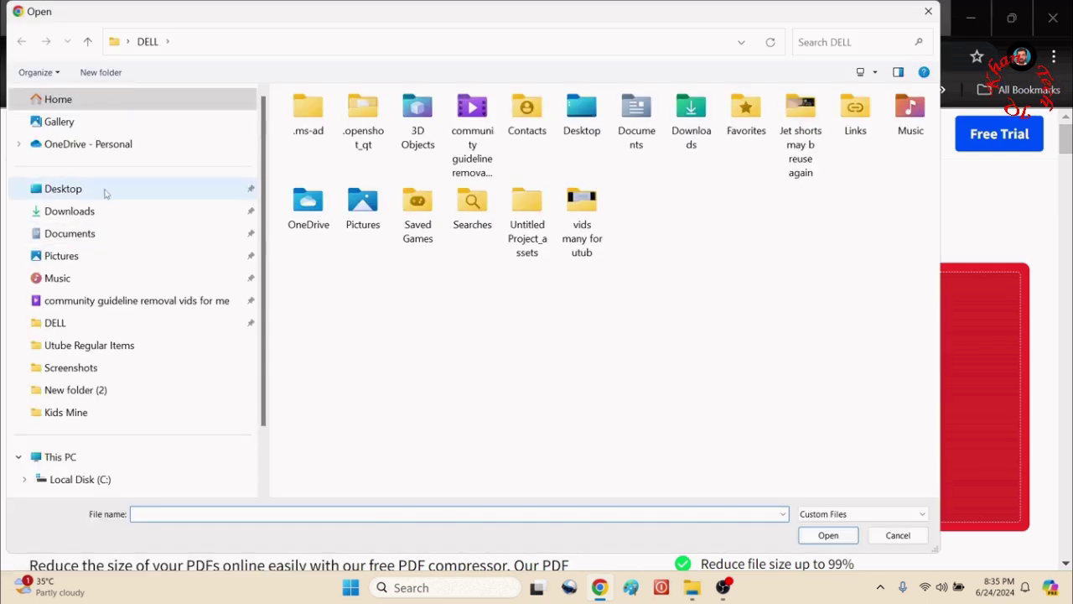
click(147, 196)
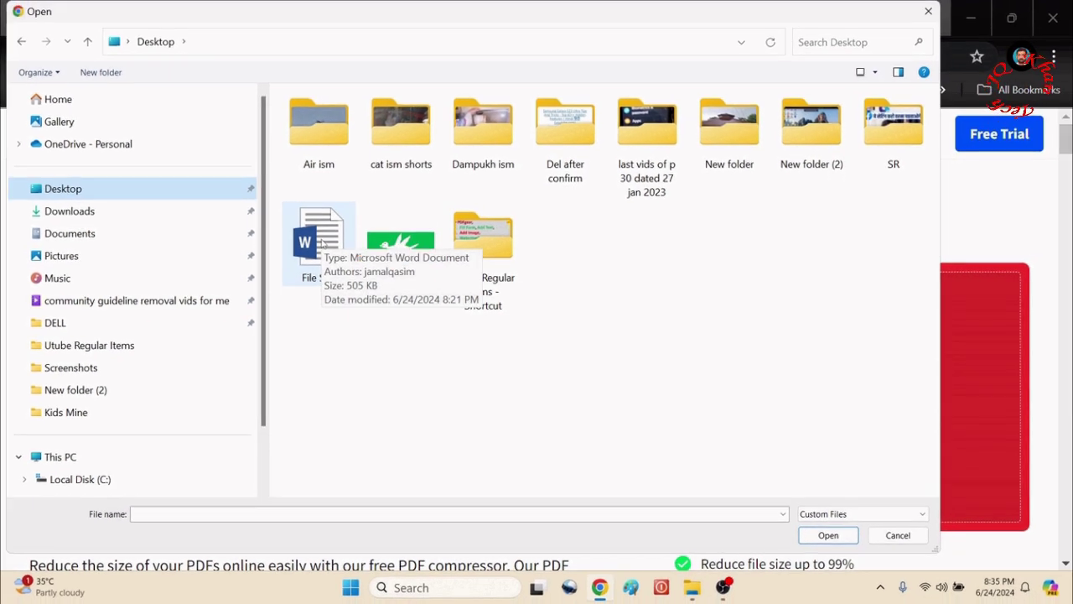
double_click(321, 243)
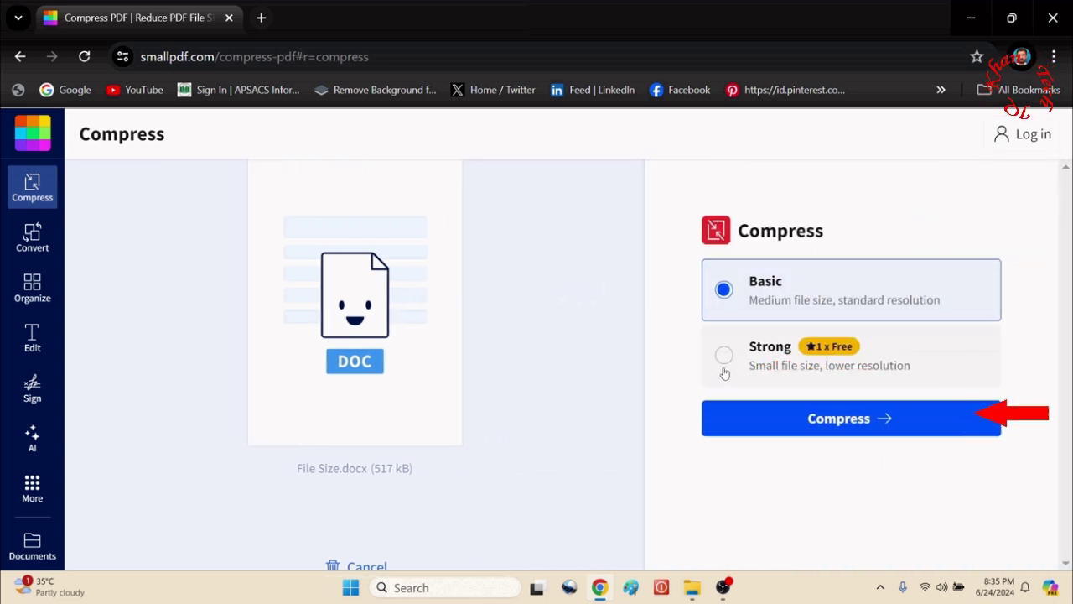
click(723, 369)
Compress the document and save the PDF to the Desktop as 'File Size-compressed 24 Jun 2024.pdf'.
click(861, 419)
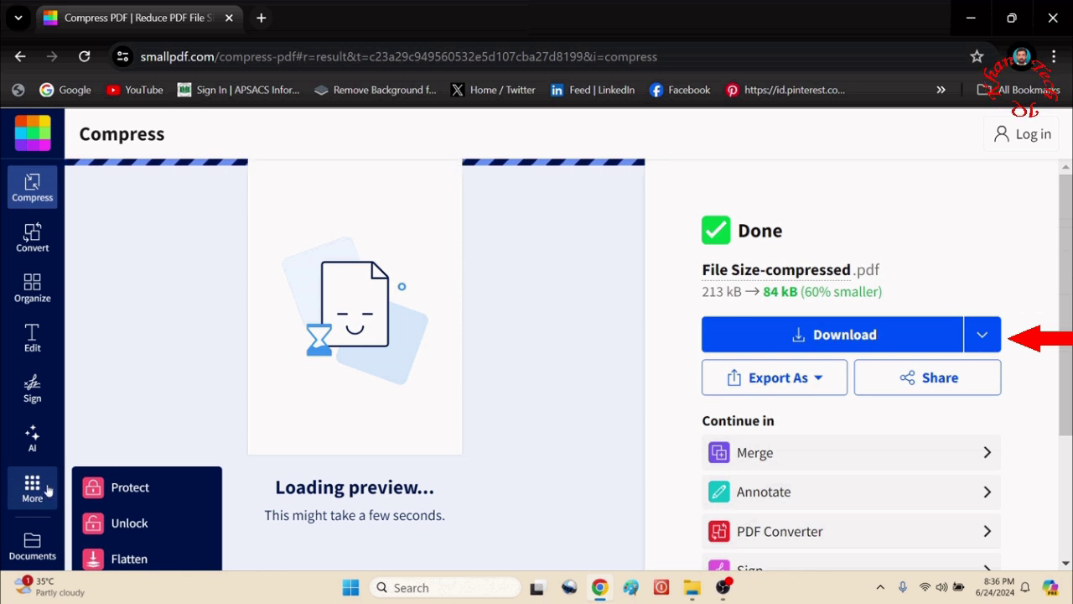
click(793, 332)
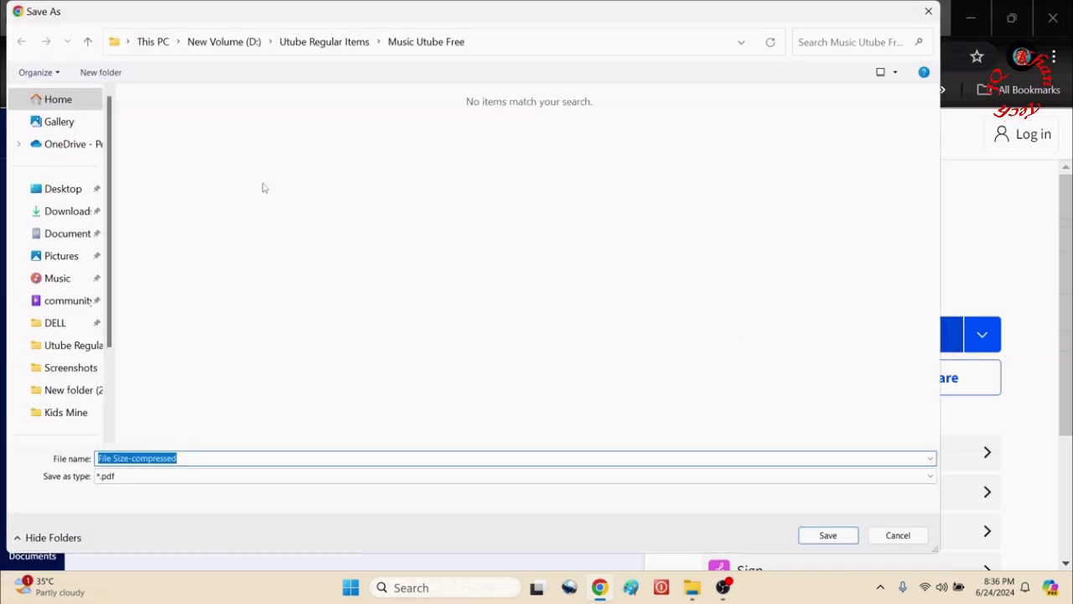
click(234, 456)
text(24 Jun 2024)
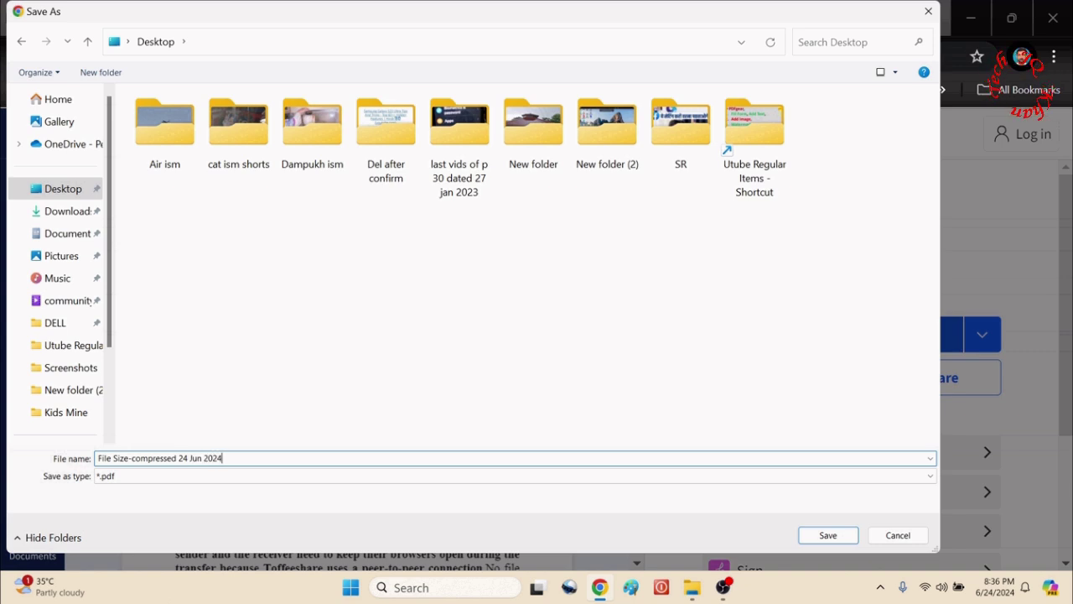
key(Return)
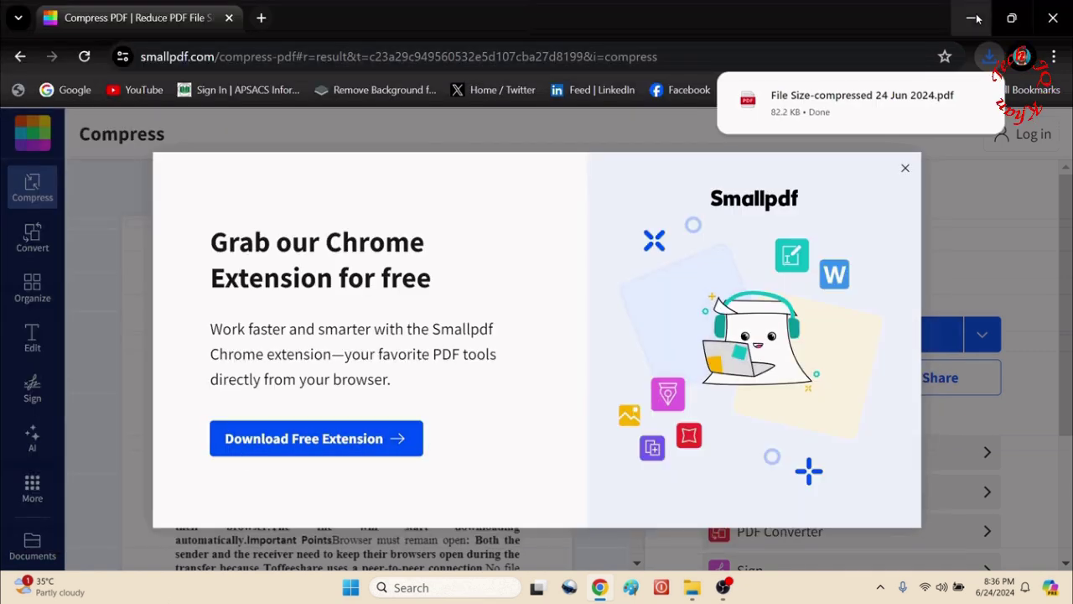
click(973, 18)
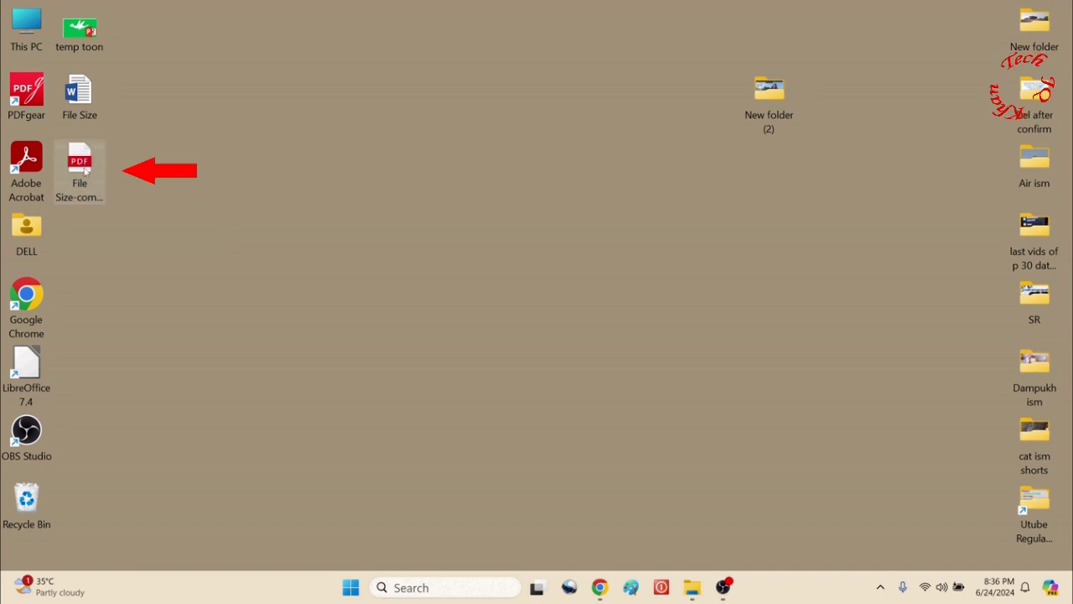
right_click(85, 170)
click(210, 455)
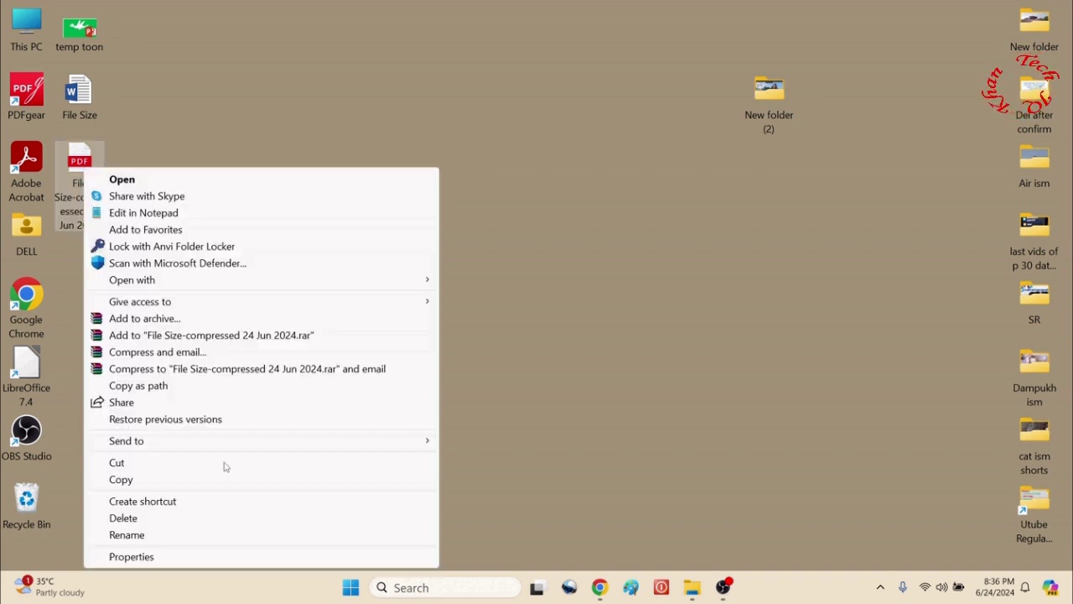
click(232, 555)
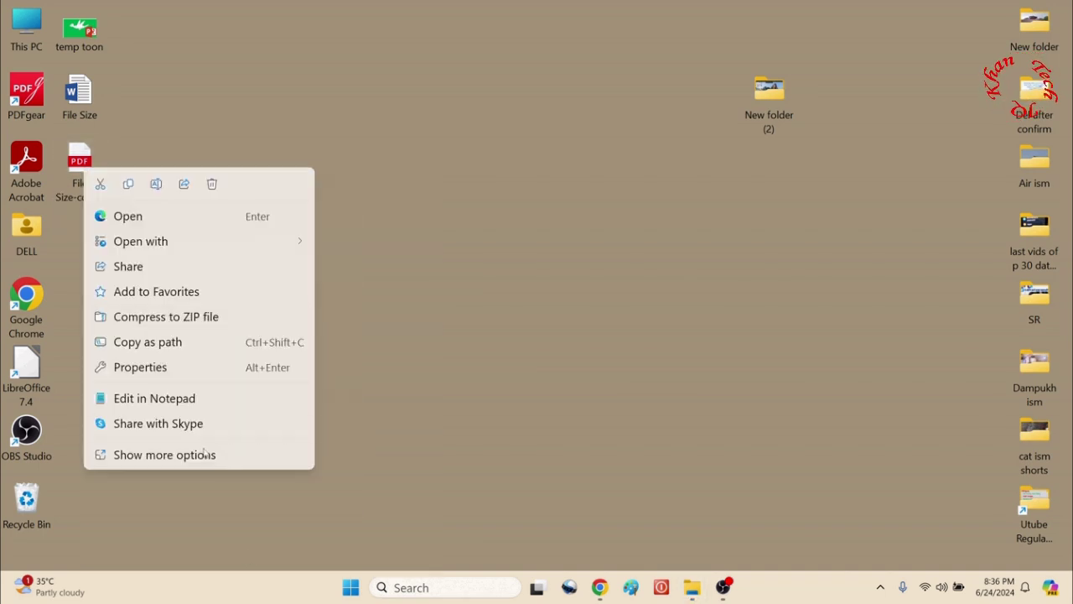
click(224, 459)
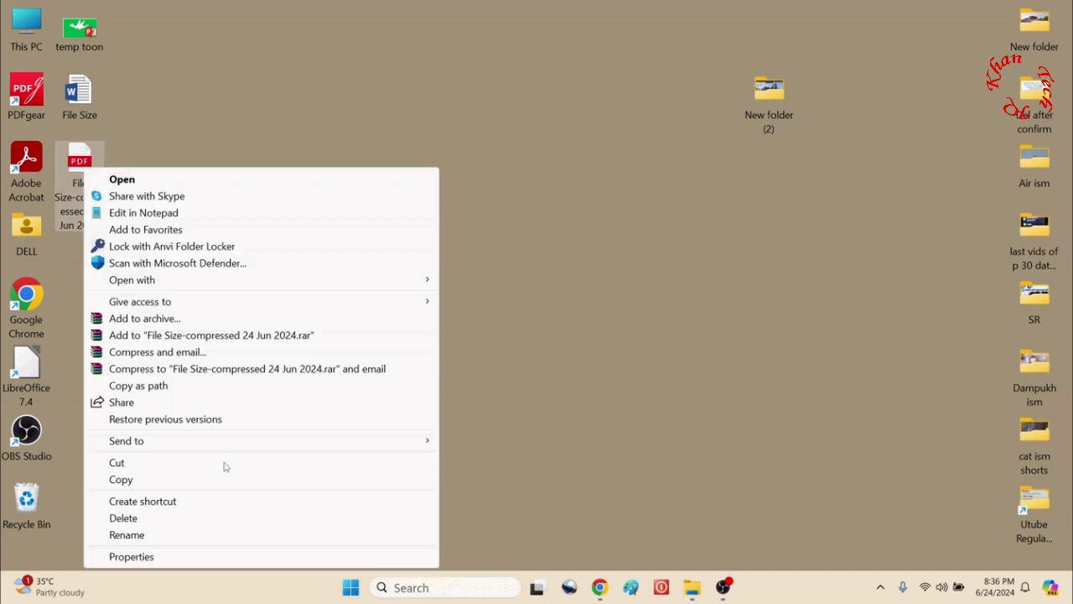
click(236, 557)
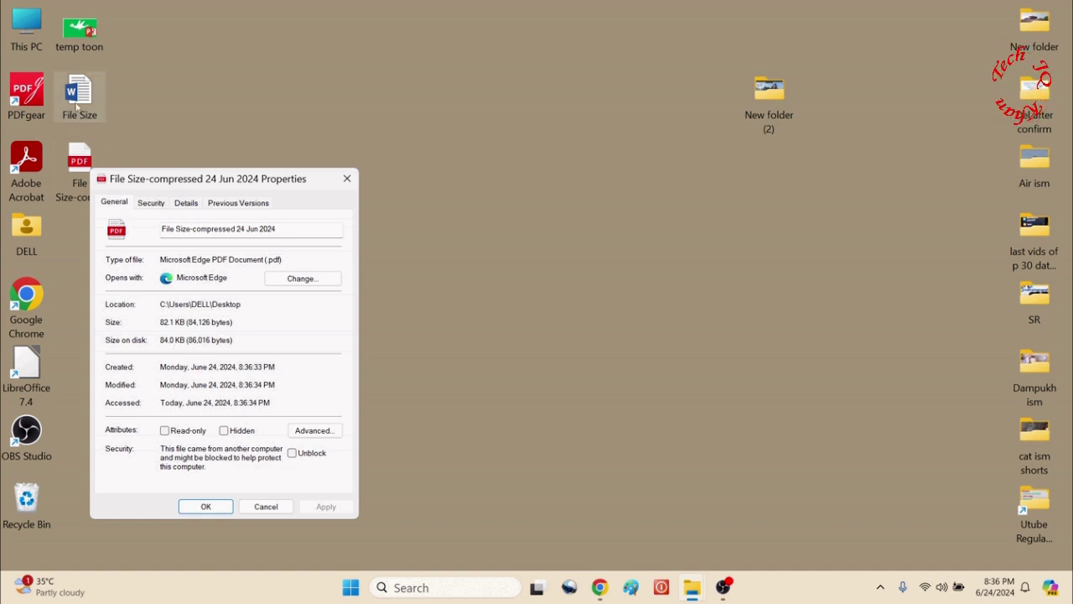
right_click(77, 97)
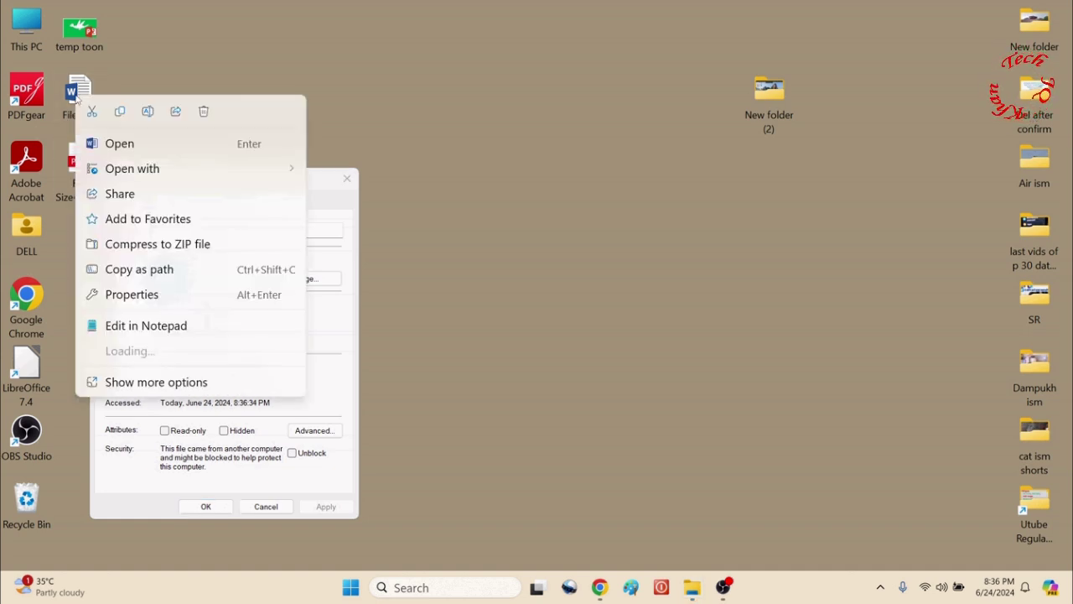
click(150, 382)
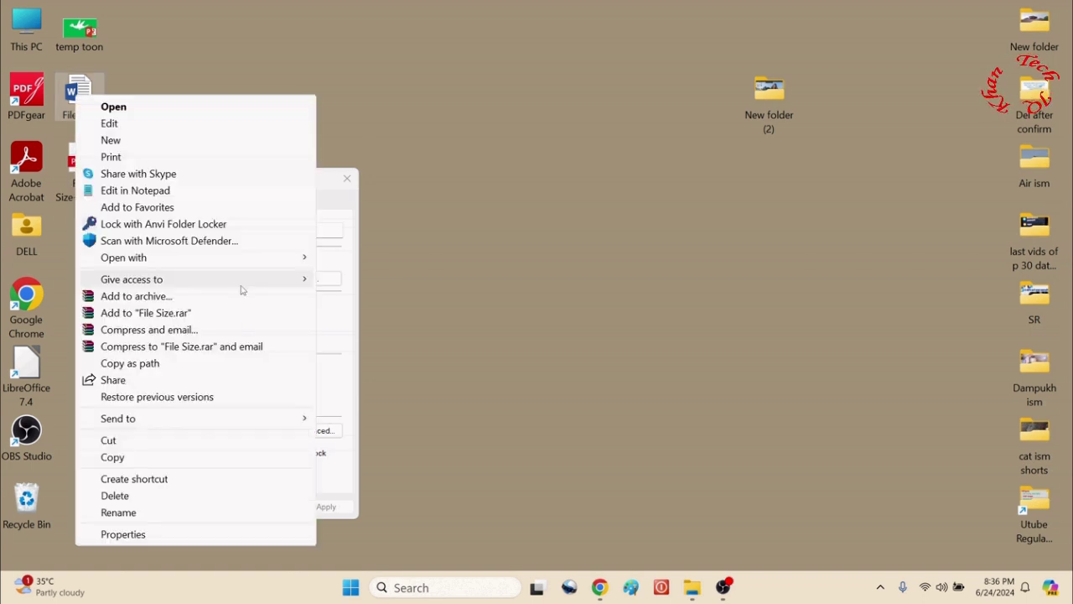
click(199, 536)
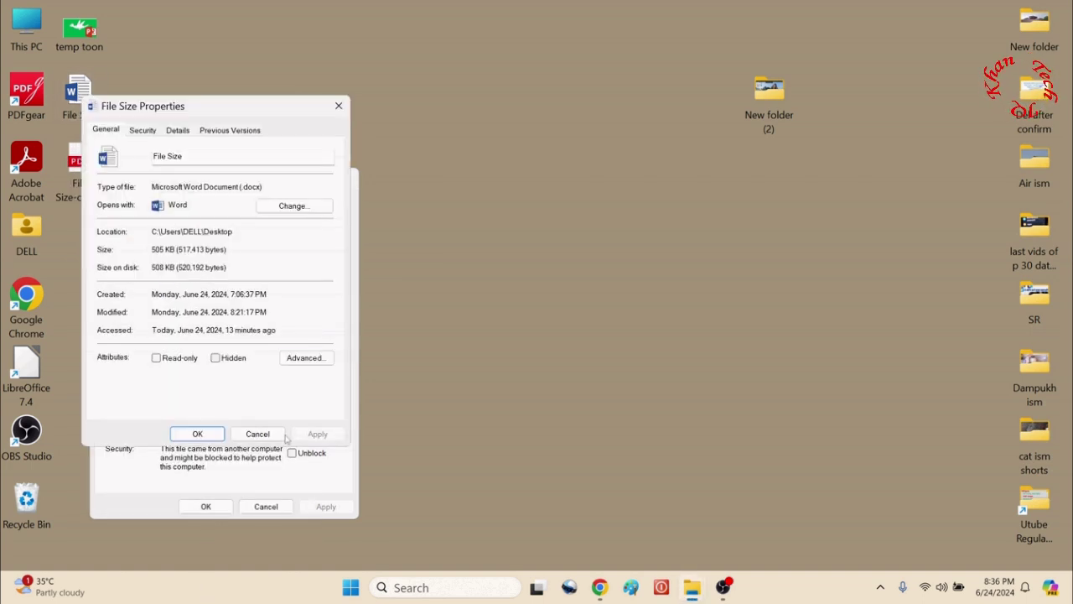
drag(255, 117, 673, 135)
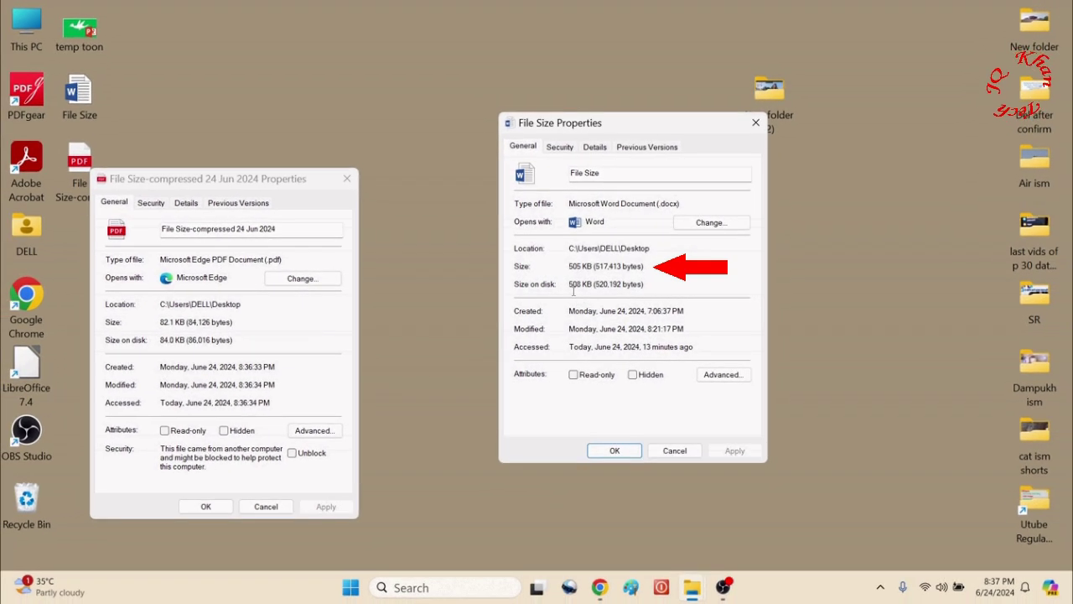
click(676, 450)
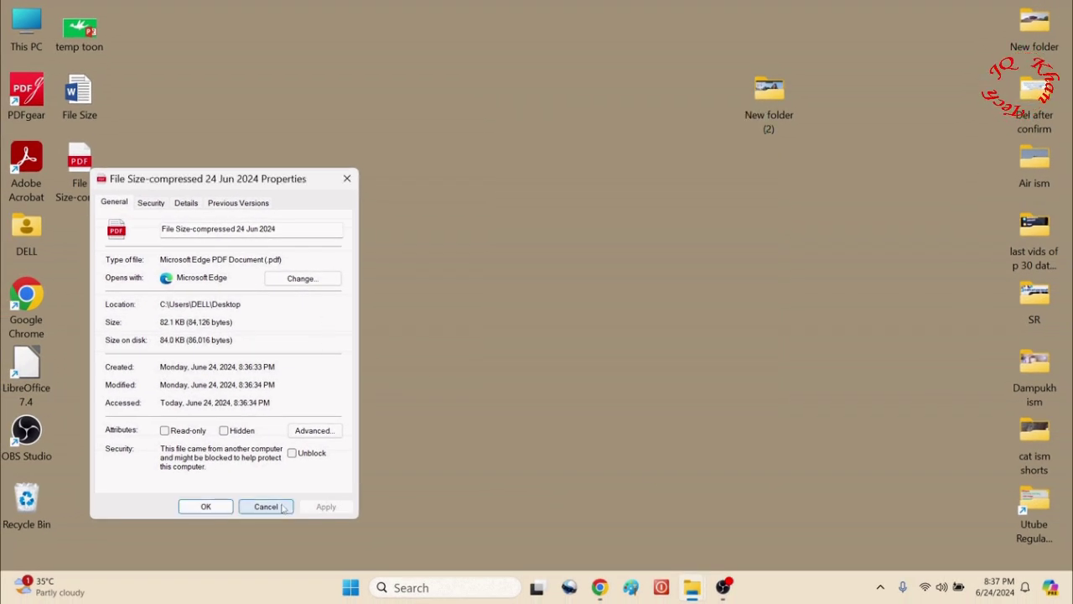
click(266, 507)
Open the compressed PDF with Word just once and accept its conversion to an editable document.
click(80, 164)
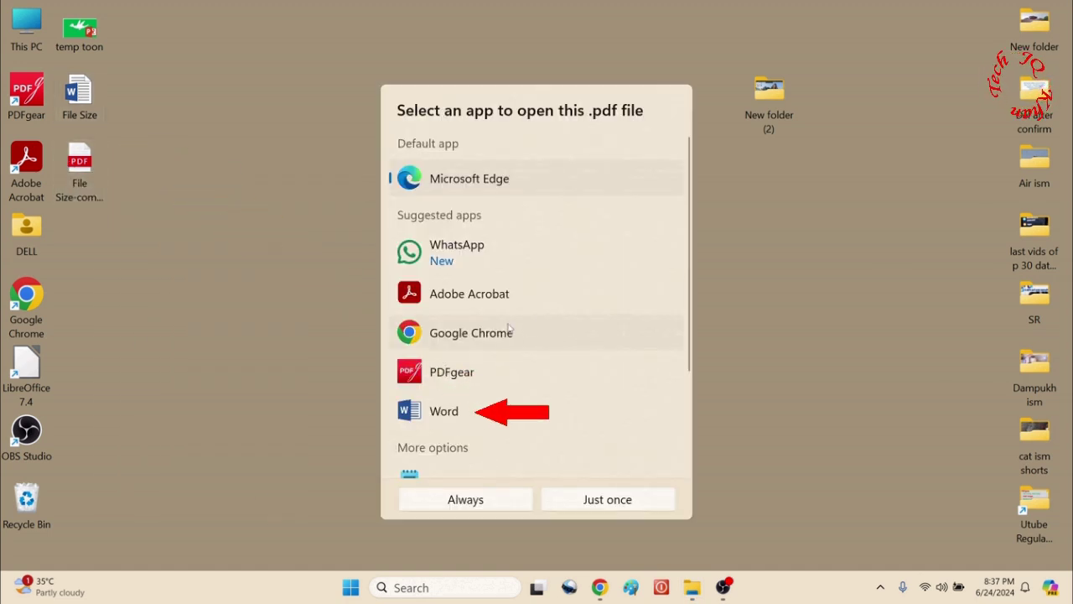
click(478, 407)
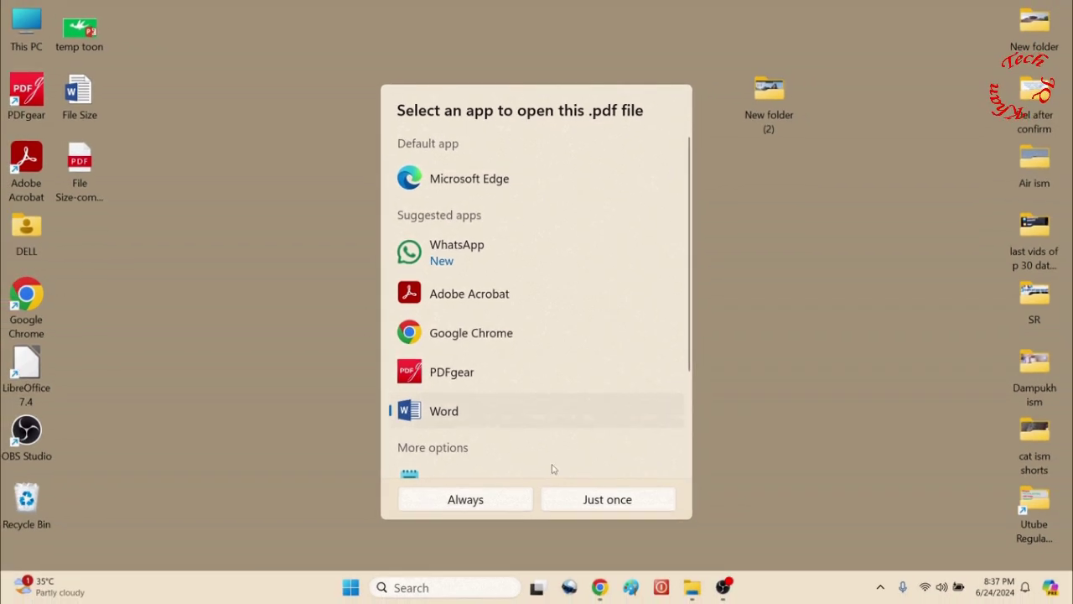
click(585, 500)
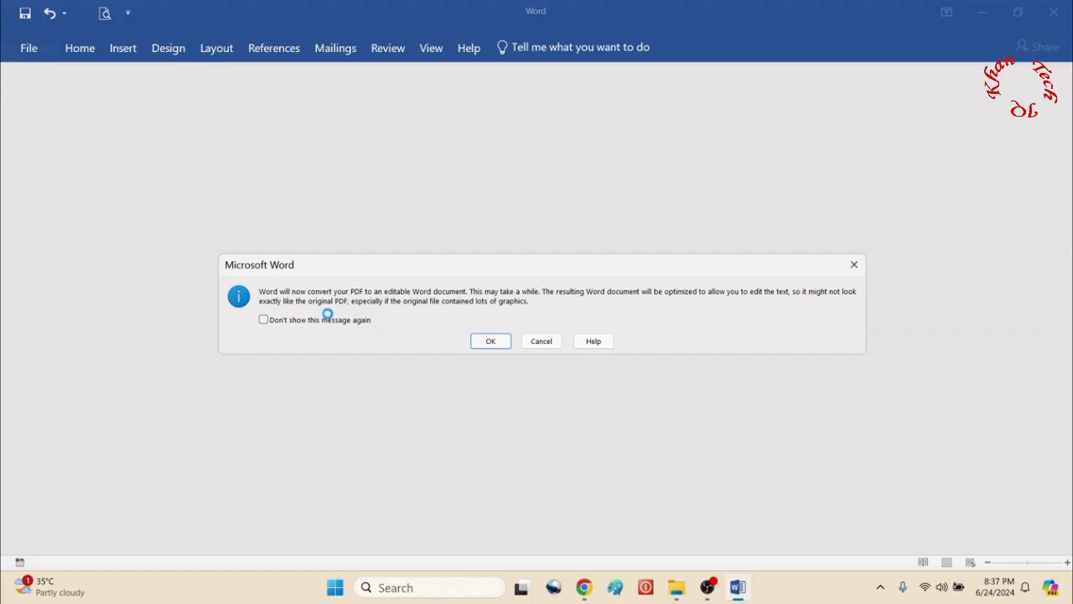
click(489, 341)
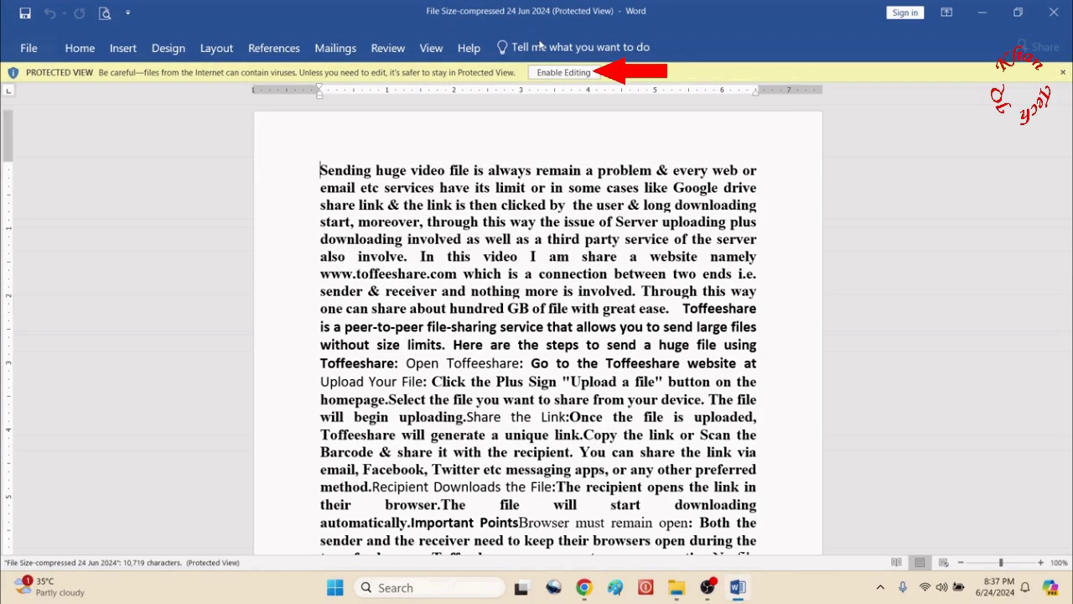
Enable editing on the converted PDF, dismiss the conversion notice, and scroll through its pages.
click(564, 72)
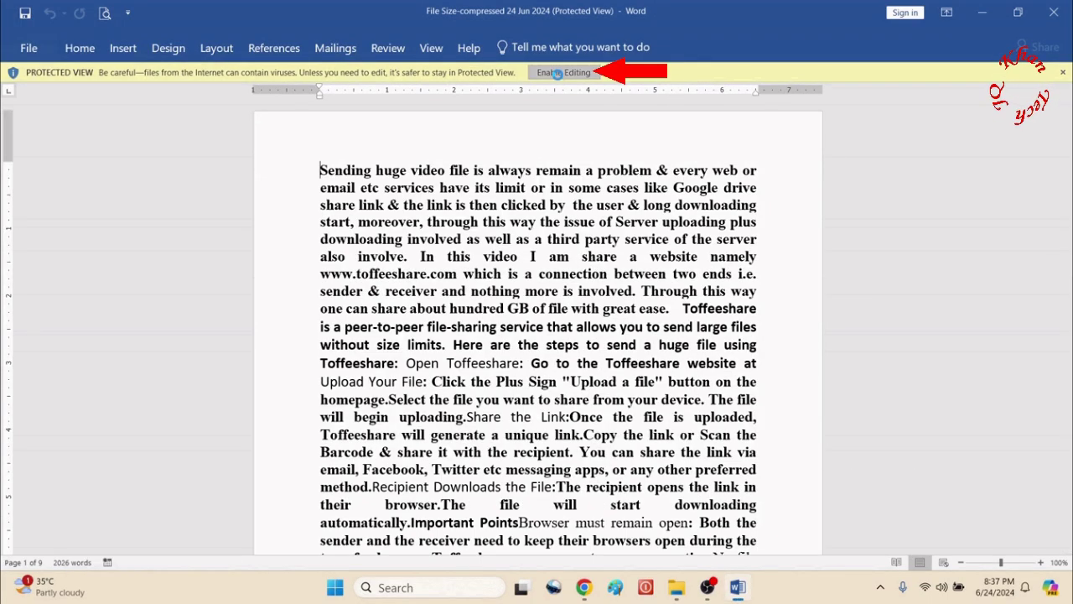
click(492, 341)
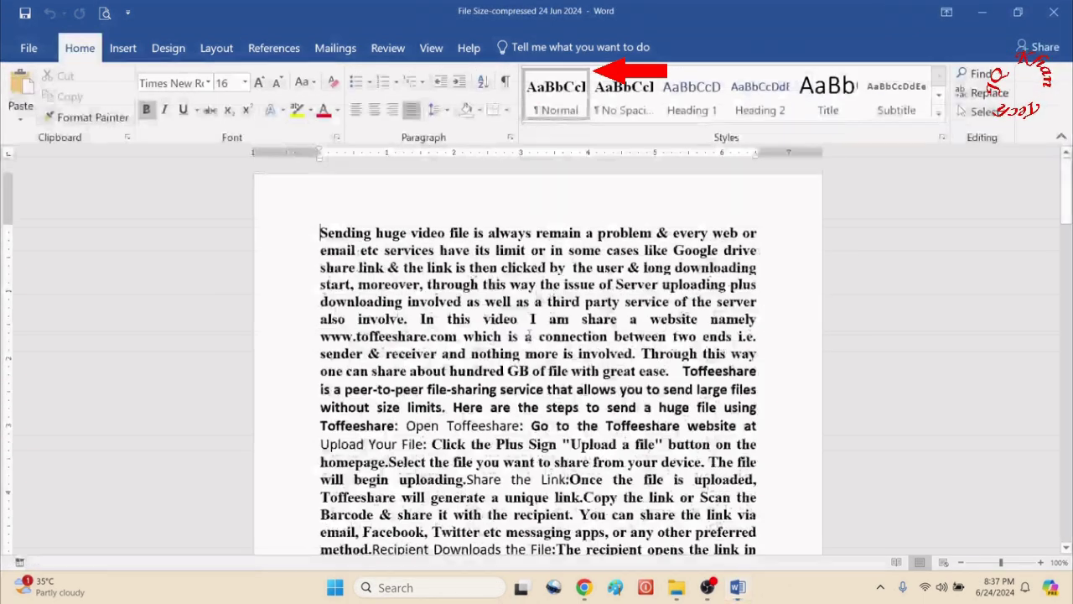
scroll(563, 390, down, 4)
scroll(563, 391, down, 4)
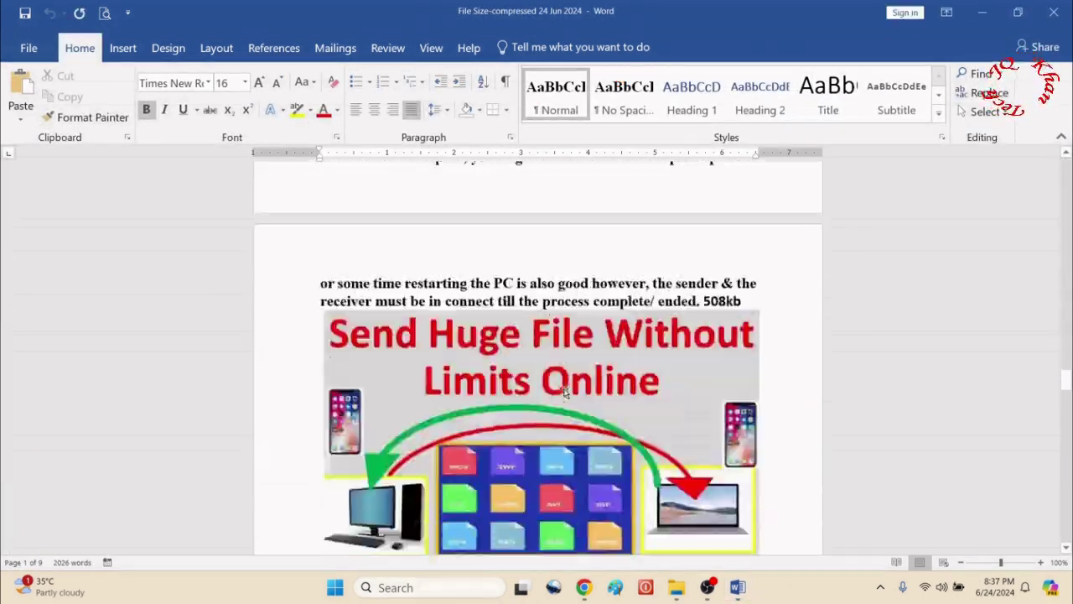
scroll(563, 390, down, 3)
scroll(564, 391, down, 3)
scroll(563, 391, up, 2)
scroll(563, 390, up, 5)
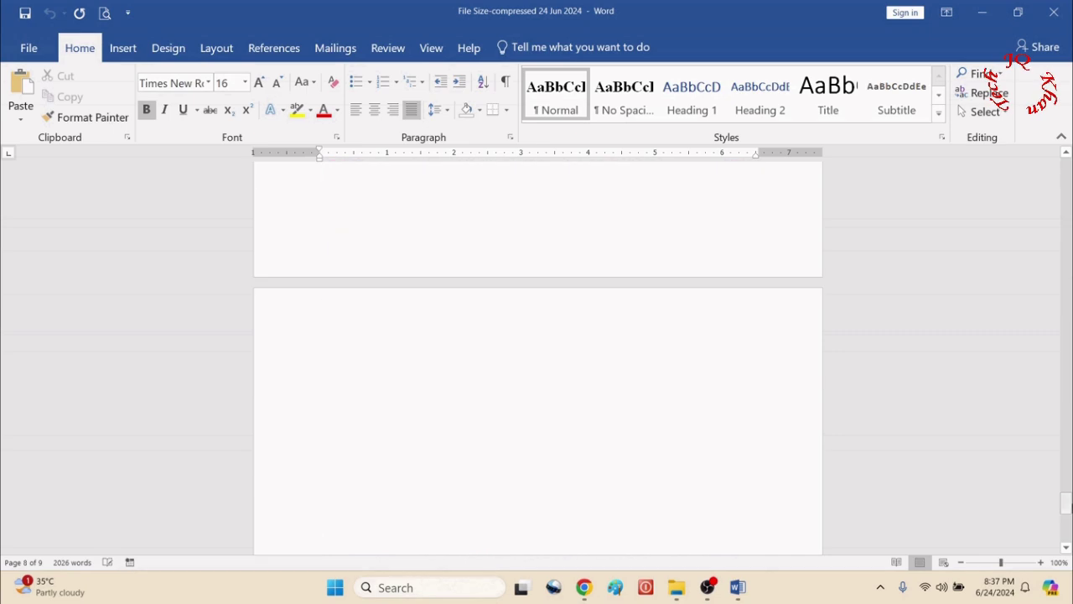
scroll(563, 390, up, 5)
Delete a block of page-6 text and the Send Huge File picture, then close Word.
drag(603, 547, 652, 507)
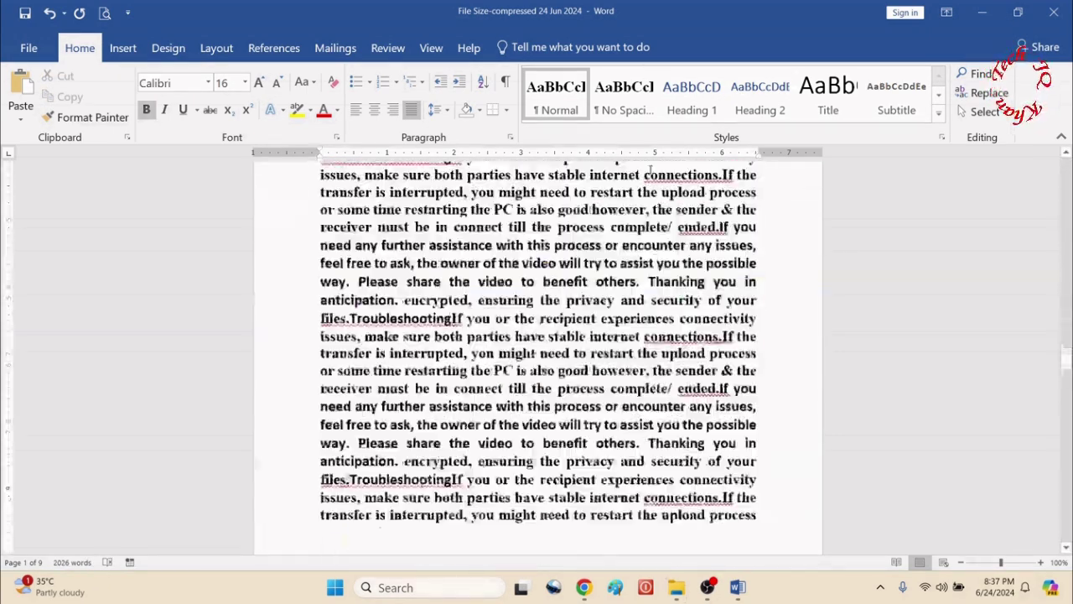
drag(652, 506, 793, 337)
key(BackSpace)
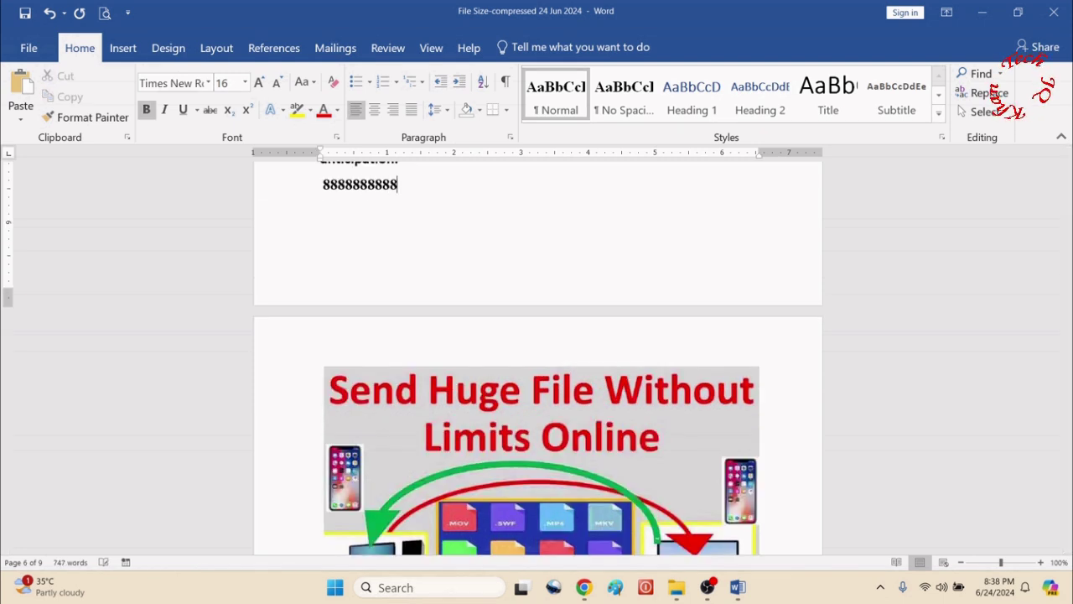
click(602, 394)
key(Delete)
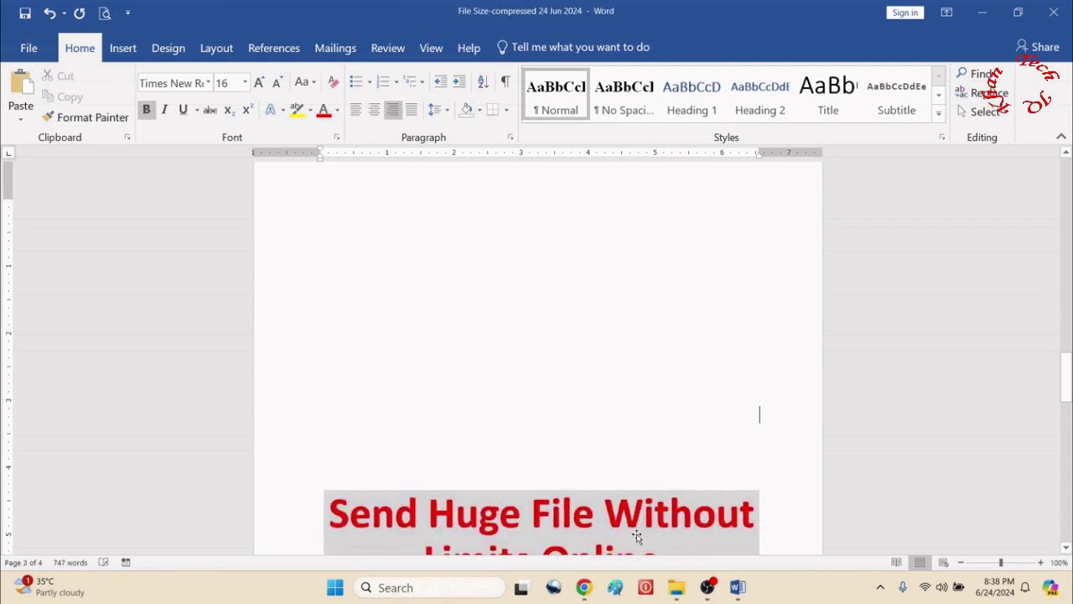
click(1054, 11)
click(524, 322)
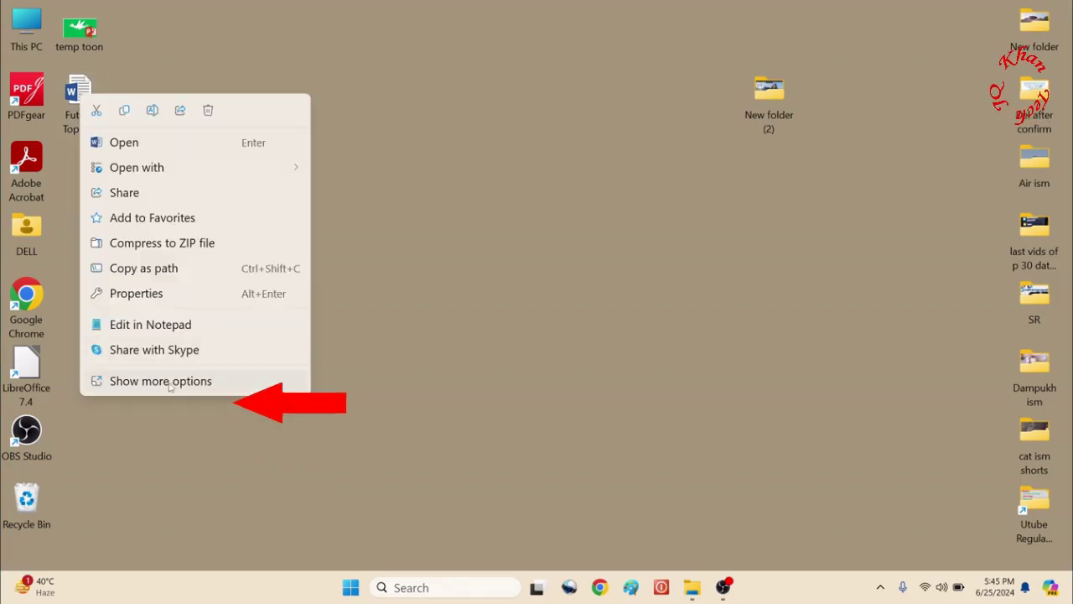
Check the Future Topic of Vids Word file's size (16.2 KB) in its Properties.
click(171, 382)
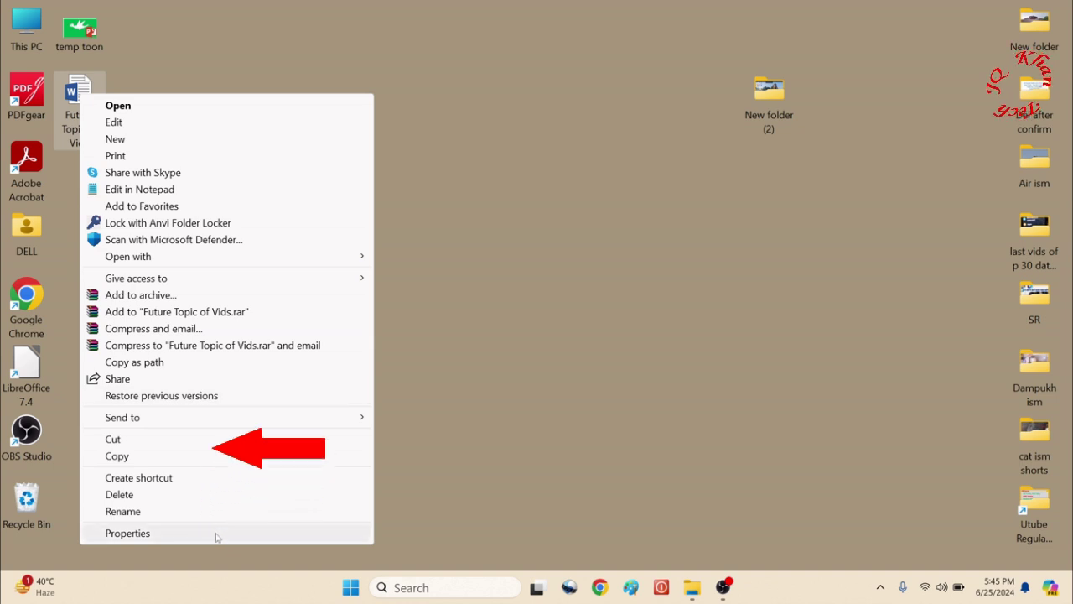
click(216, 534)
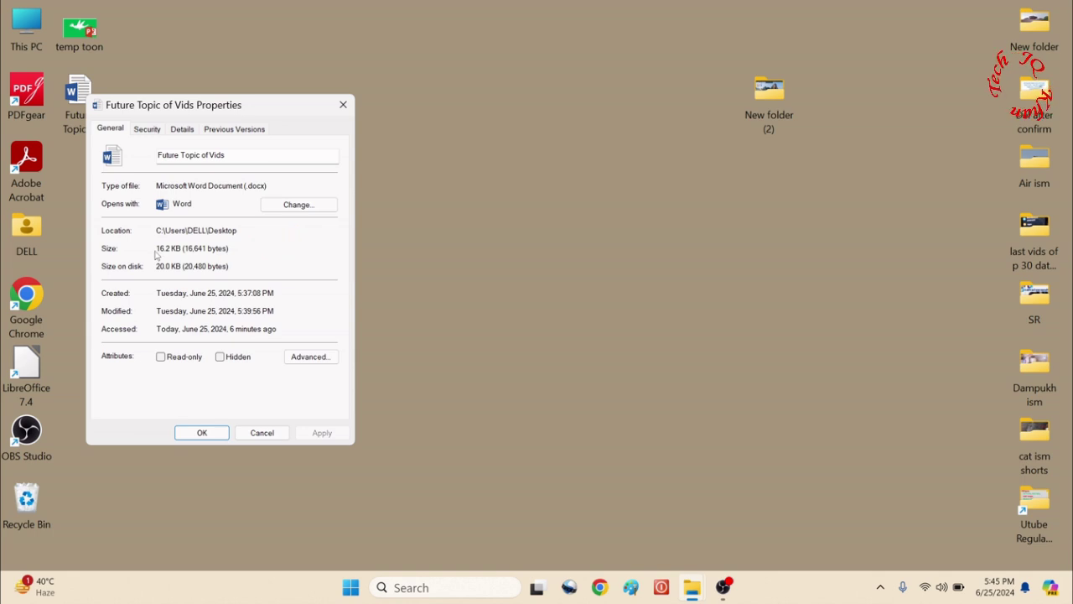
click(261, 432)
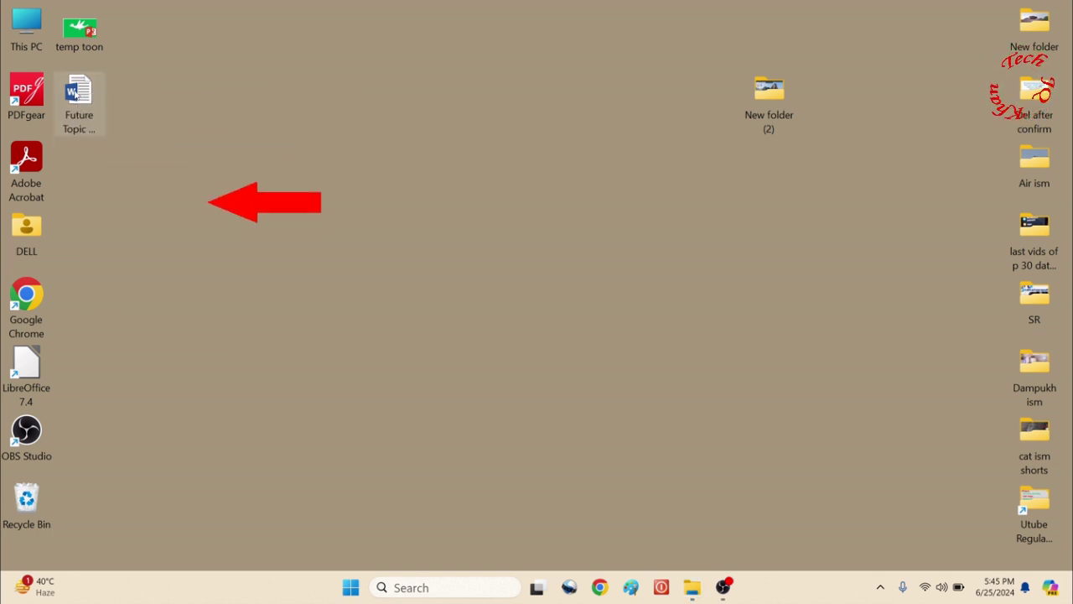
Compress Future Topic of Vids into a ZIP archive with its default name.
right_click(74, 94)
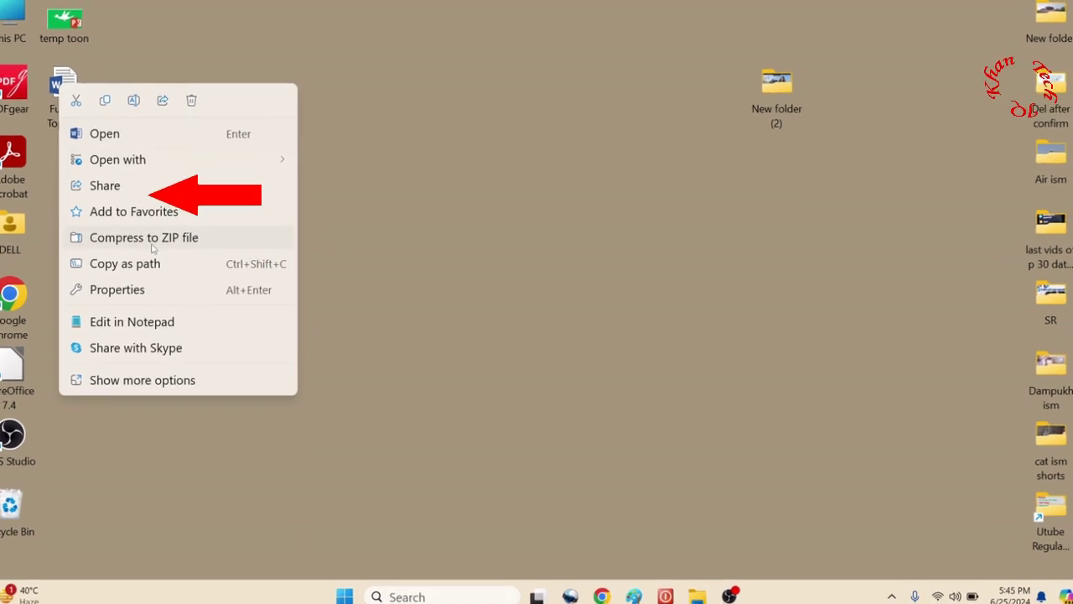
click(165, 240)
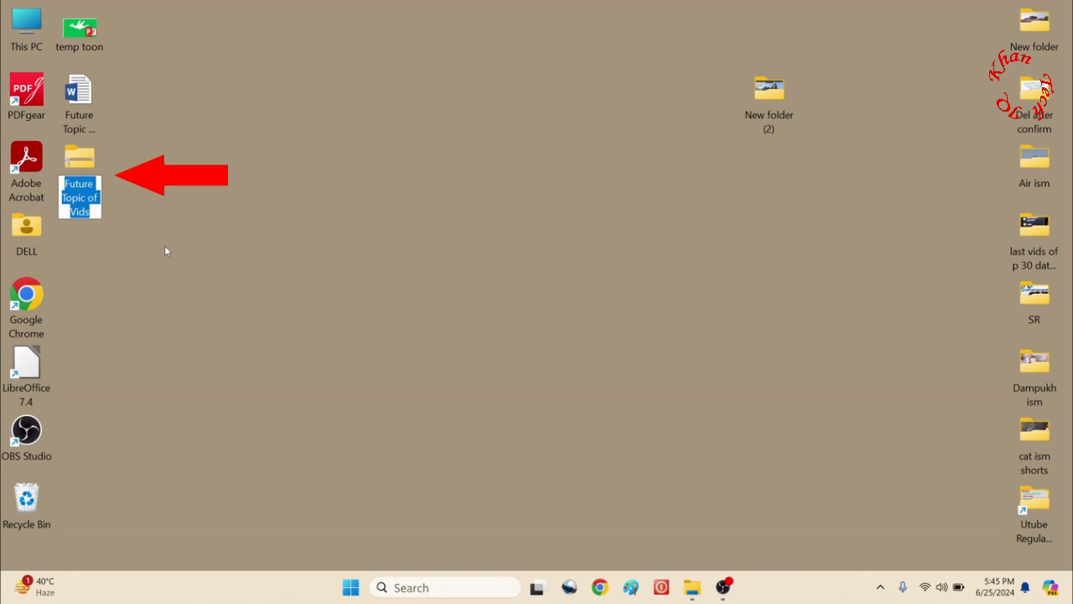
key(Return)
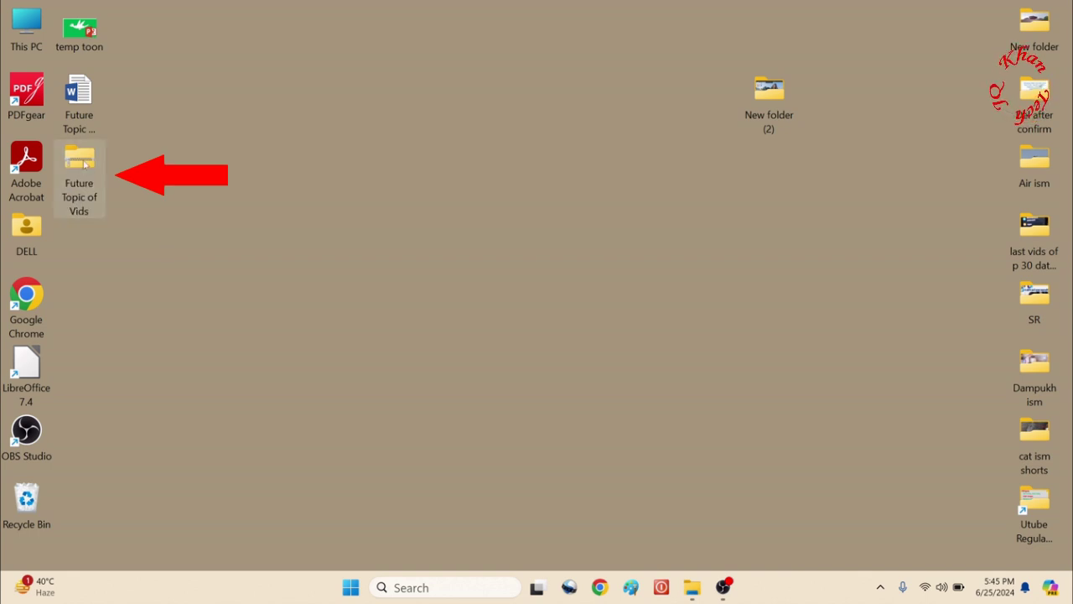